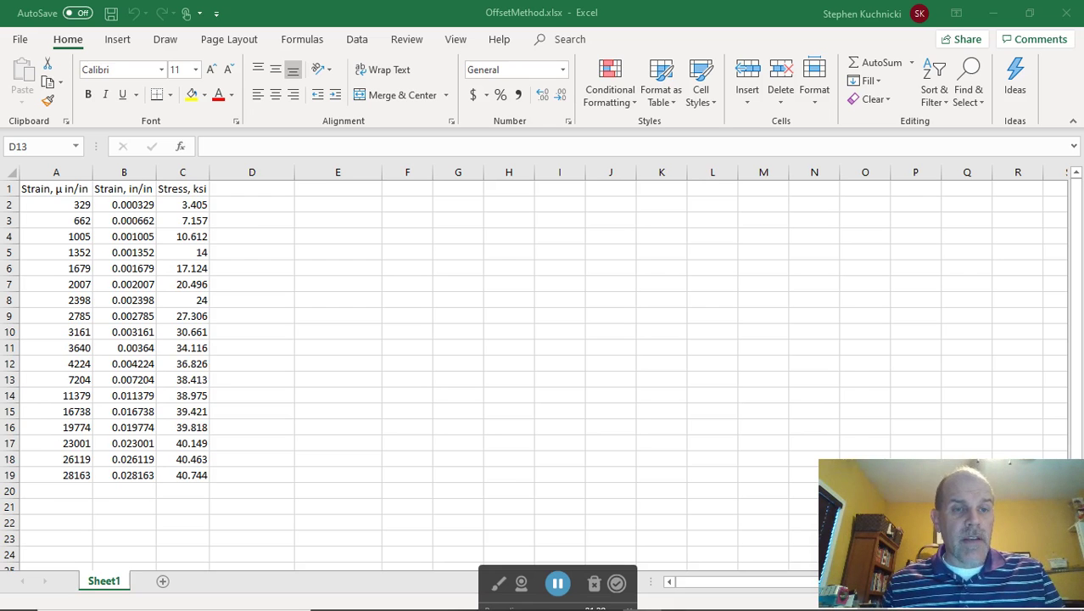
Check the row 2 microstrain, strain conversion formula and stress values.
click(80, 204)
click(111, 205)
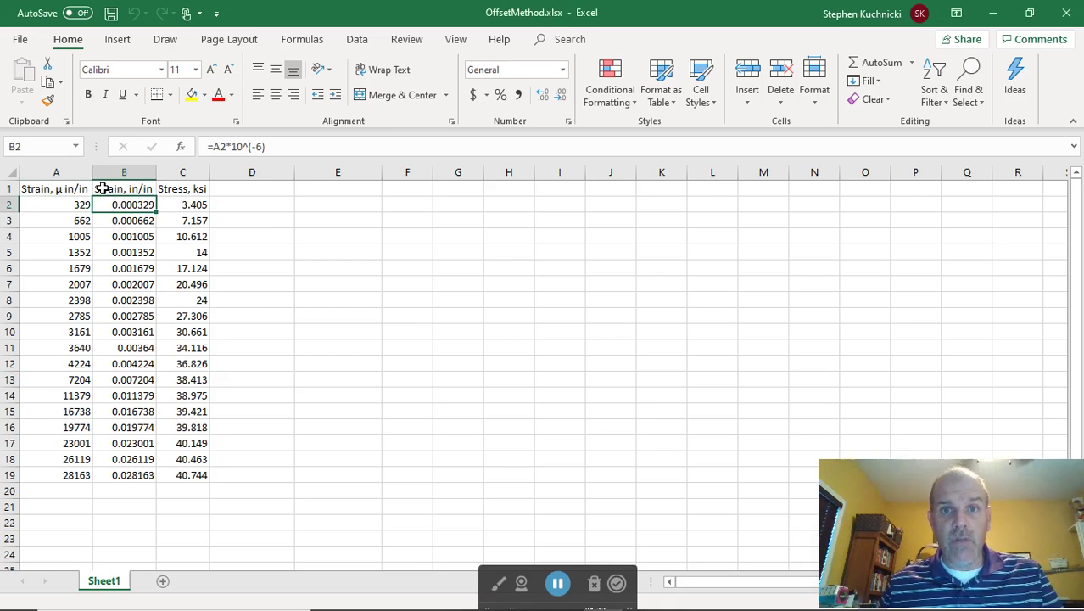
click(170, 209)
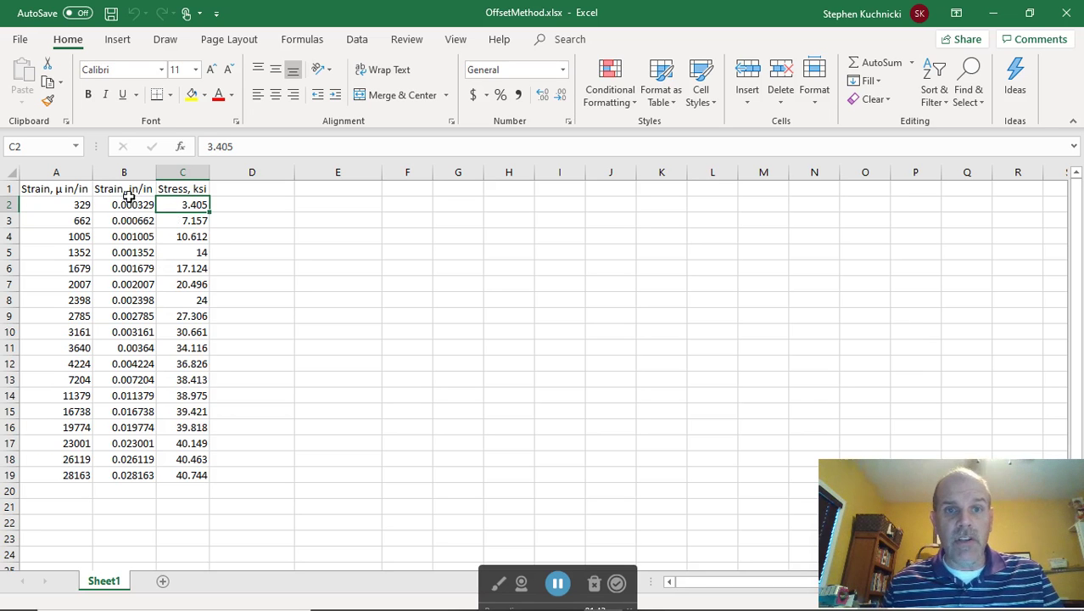
Insert a scatter chart of B1:C19 stress versus strain, enlarged and placed right of the data.
drag(127, 190, 166, 476)
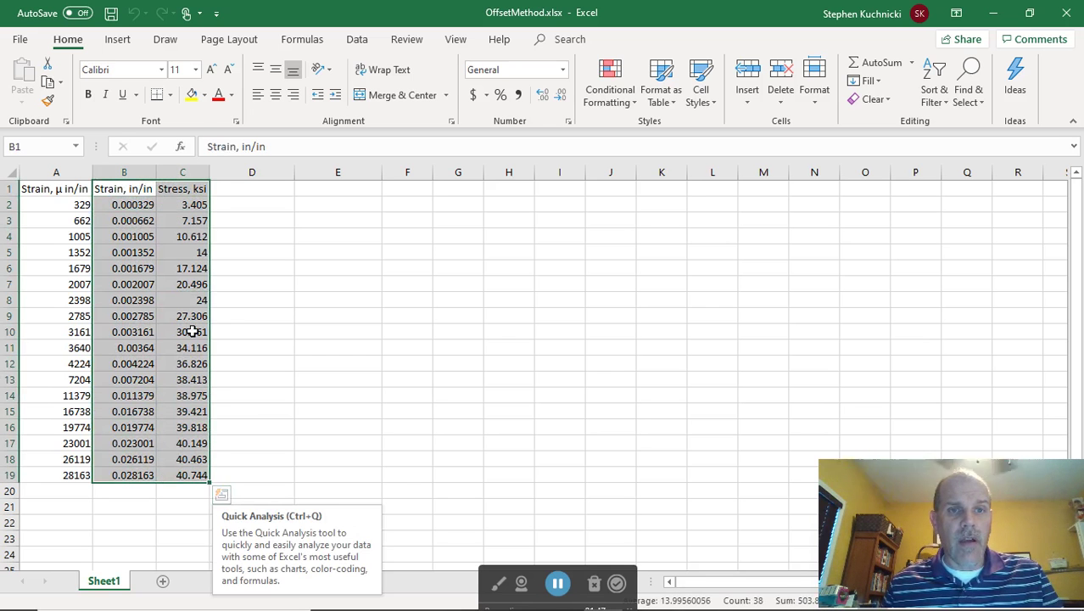
click(118, 39)
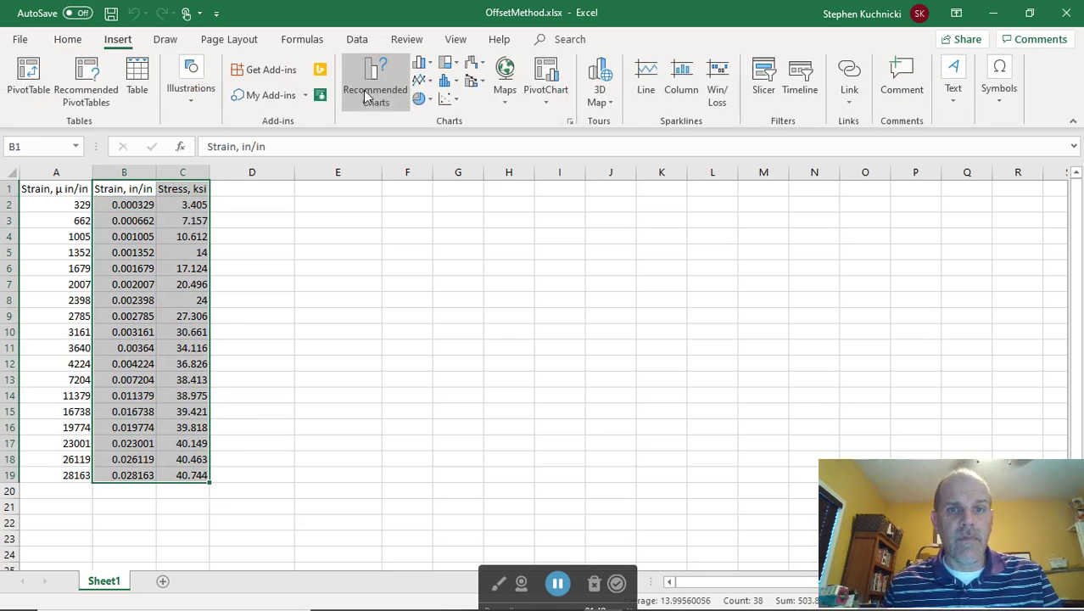
click(449, 99)
click(459, 149)
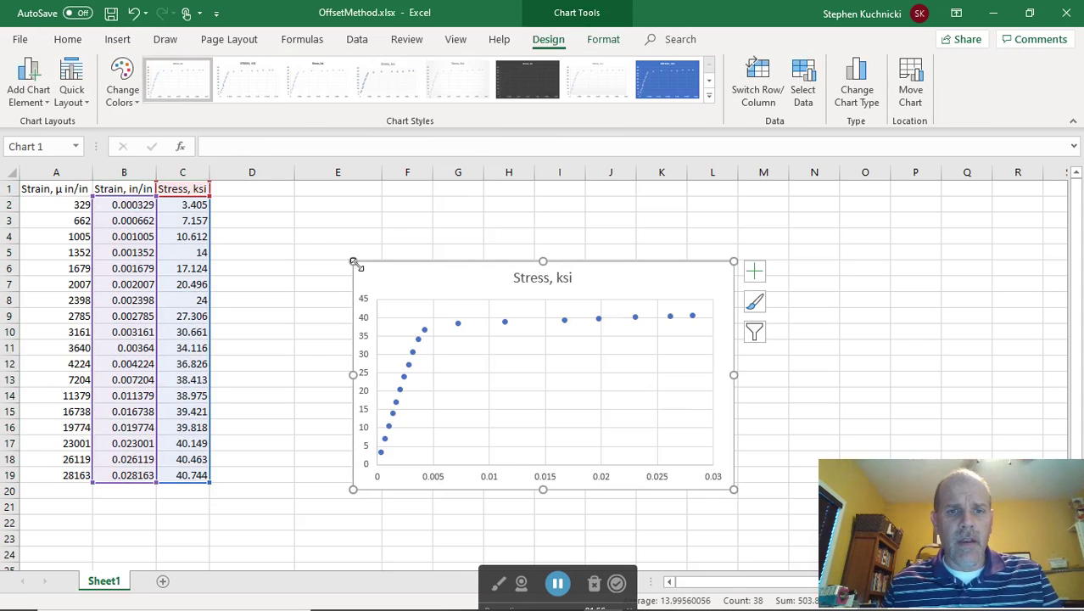
drag(353, 261, 306, 208)
drag(733, 208, 771, 192)
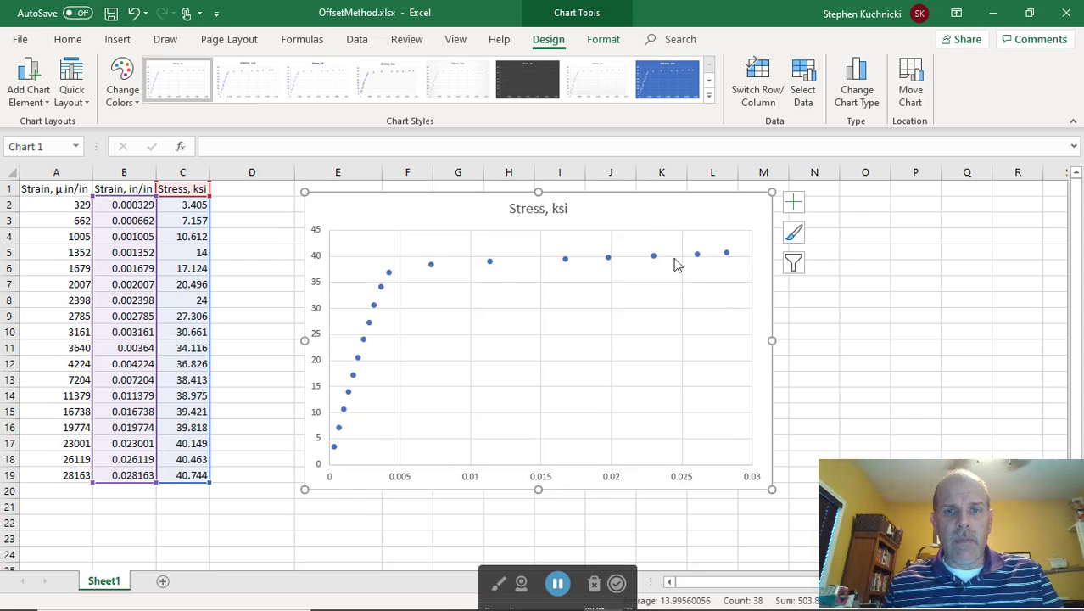
mouse_move(641, 209)
mouse_down()
mouse_move(750, 204)
mouse_move(734, 195)
mouse_up()
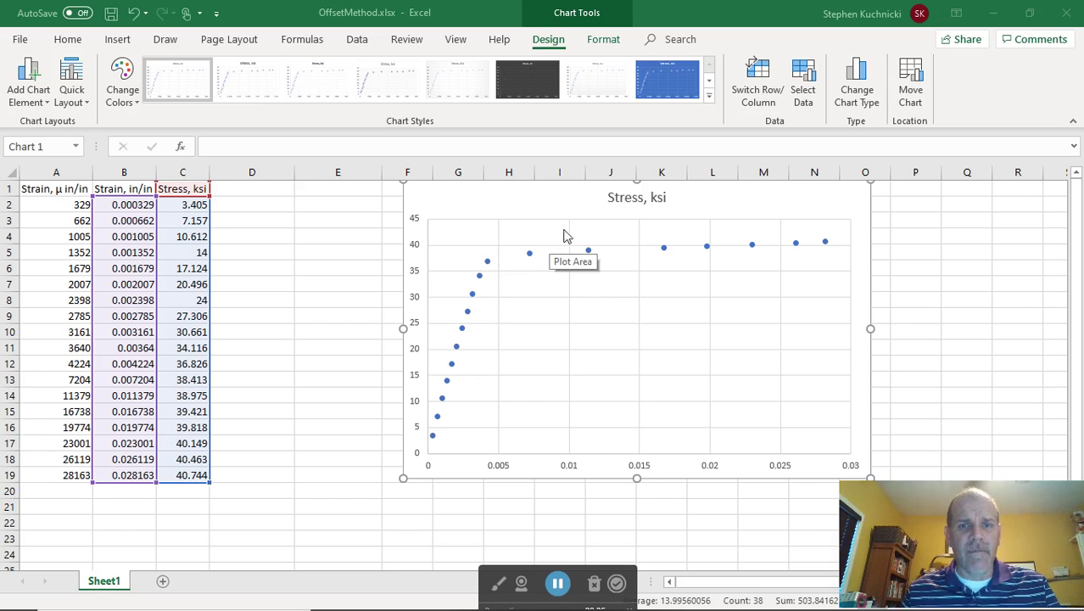
Delete the chart title and add the horizontal axis title 'Strain, in/in'.
click(615, 197)
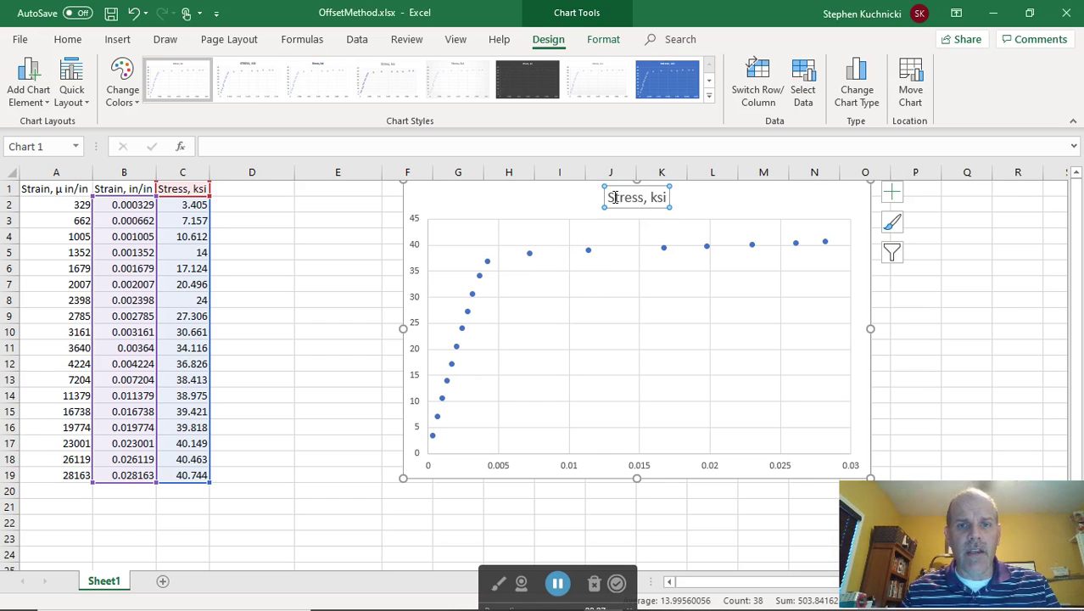
key(Delete)
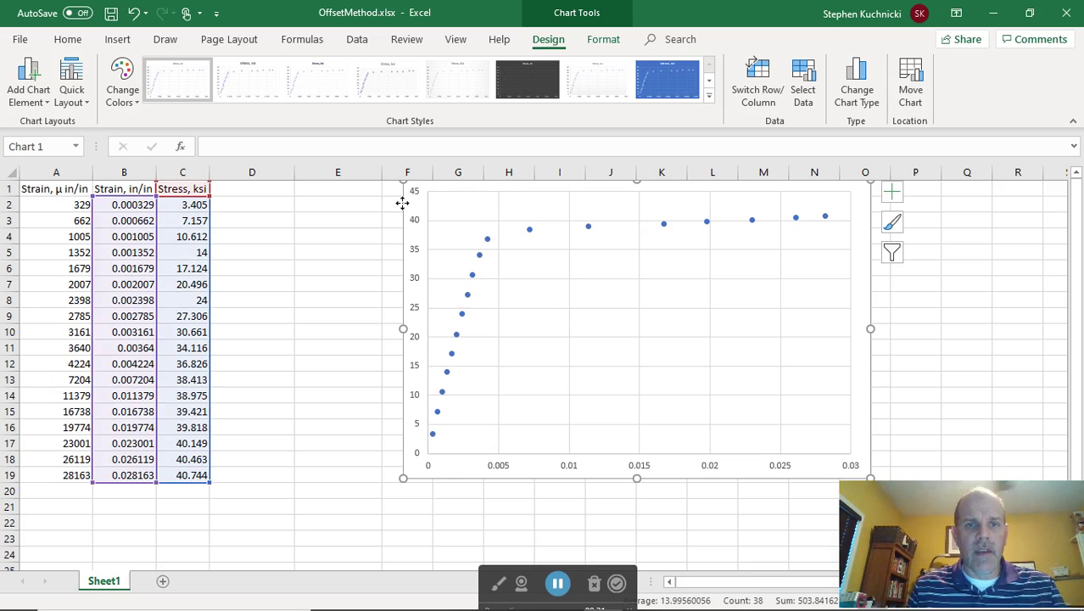
drag(402, 202, 402, 208)
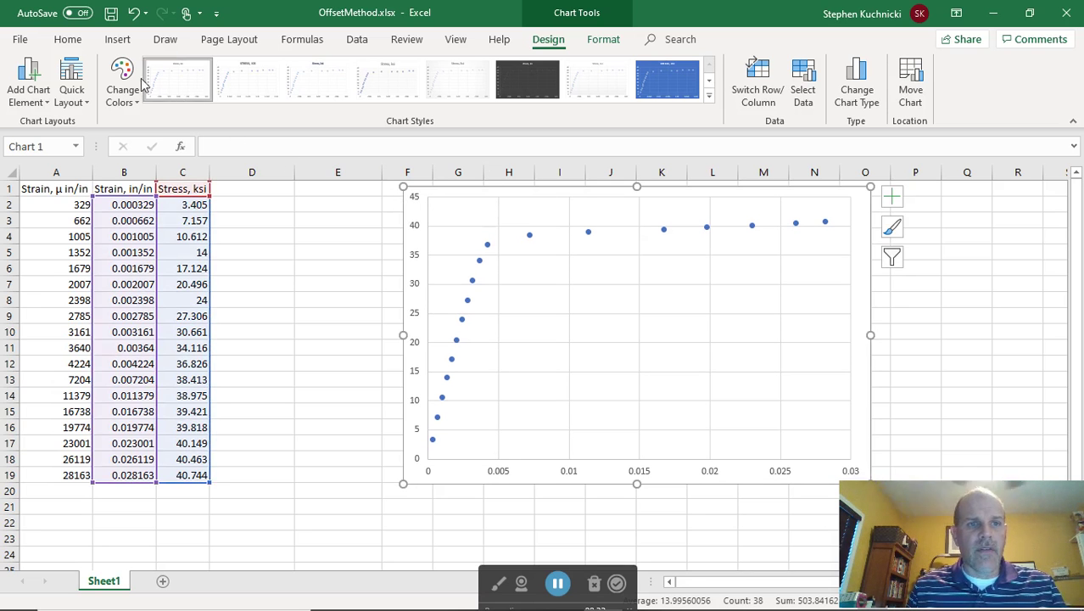
click(48, 102)
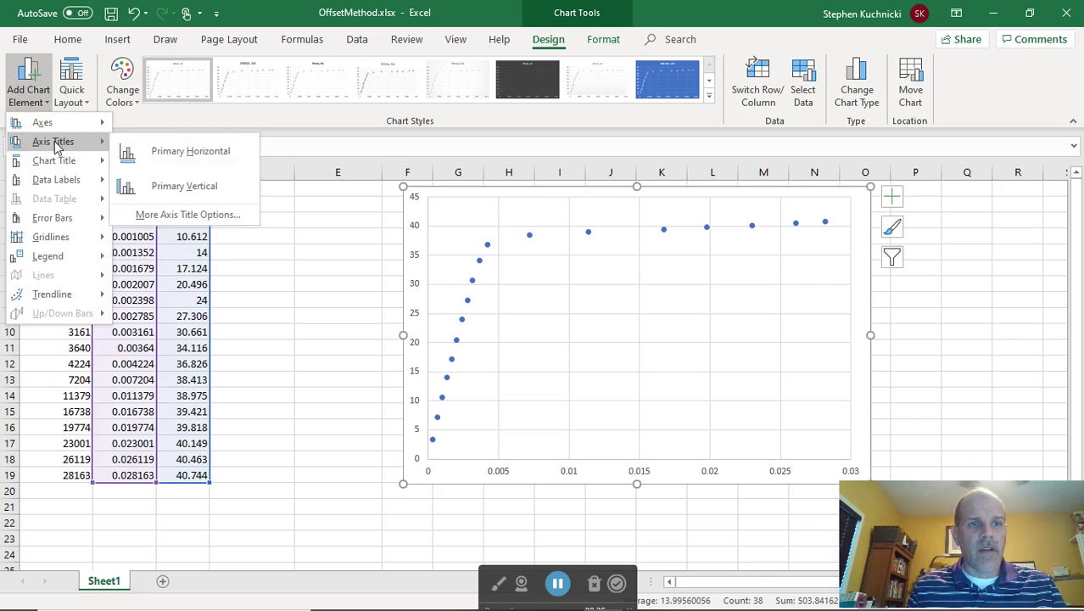
click(127, 148)
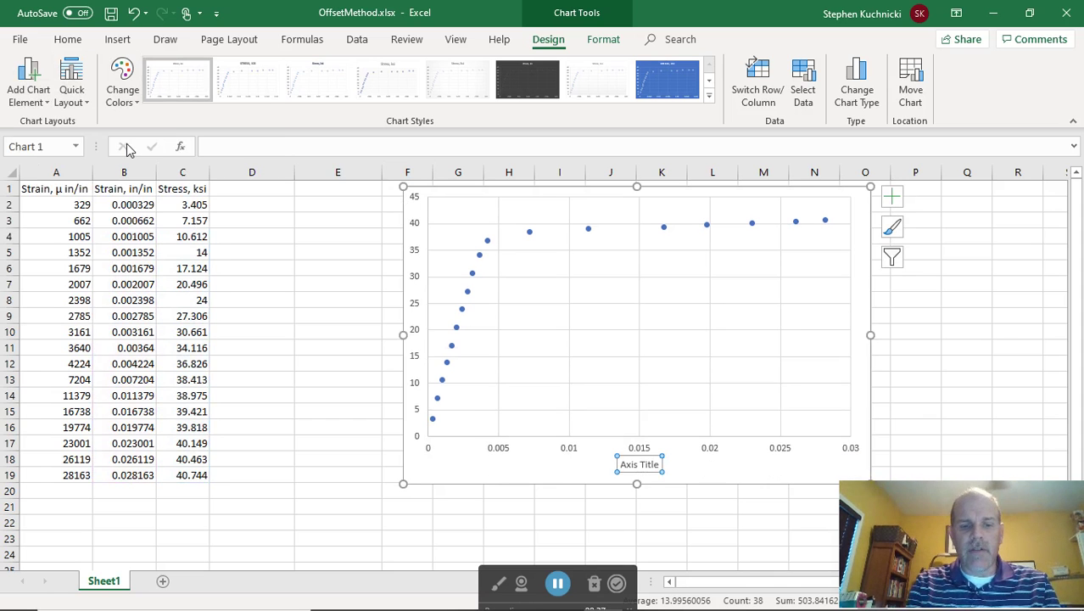
text(Strain, in/in)
key(Return)
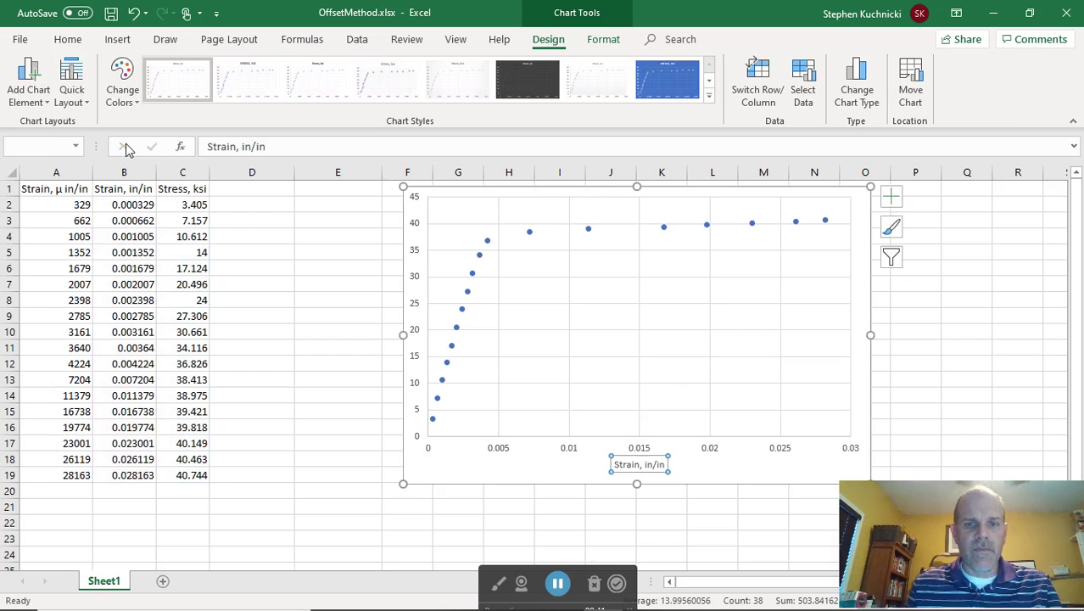
Add the vertical axis title 'Stress, ksi'.
click(29, 95)
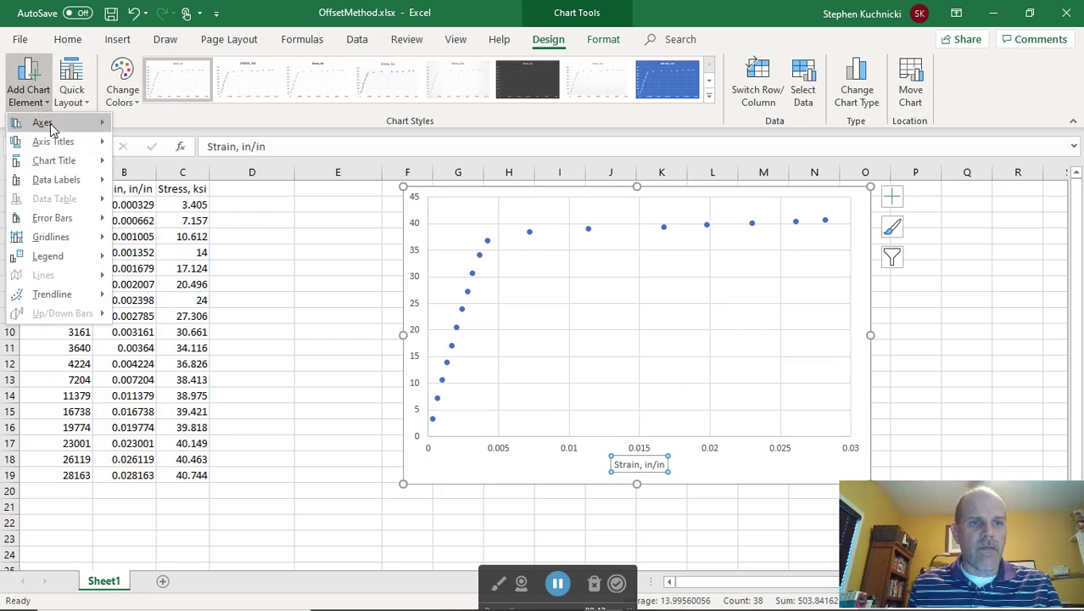
mouse_move(52, 142)
click(221, 183)
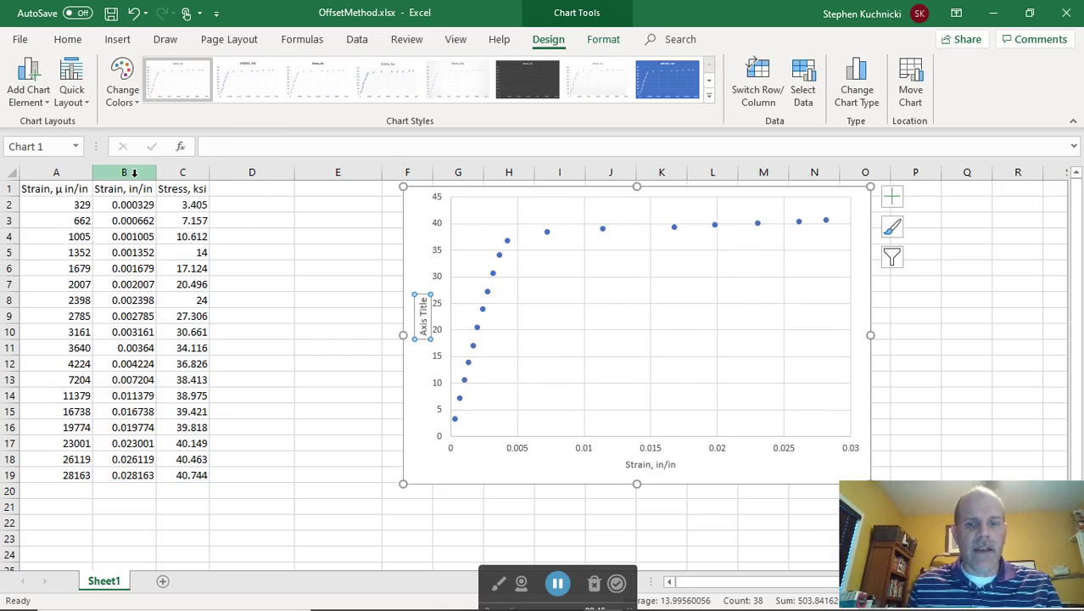
text(Stress, )
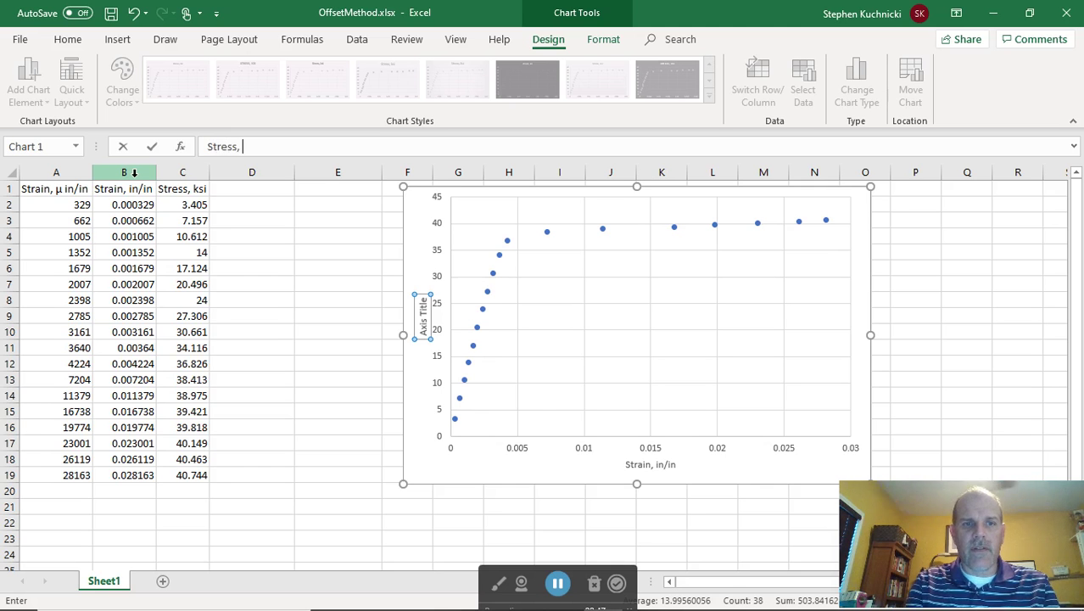
text(ksi)
key(Return)
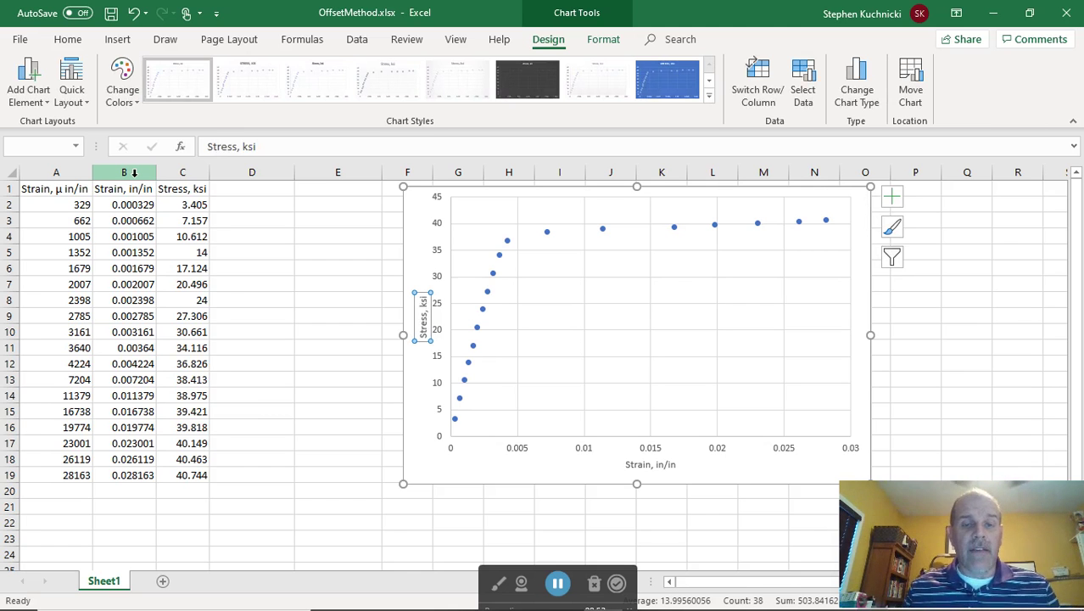
Shorten the Stress, ksi series X and Y ranges to end at row 7, plotting only six points.
click(258, 291)
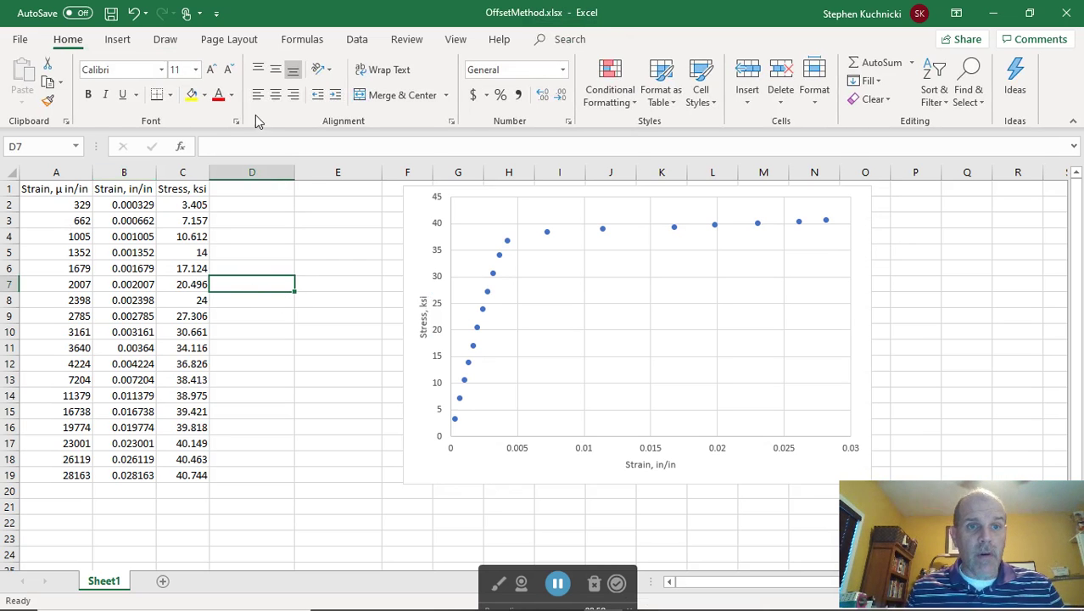
click(513, 290)
right_click(513, 286)
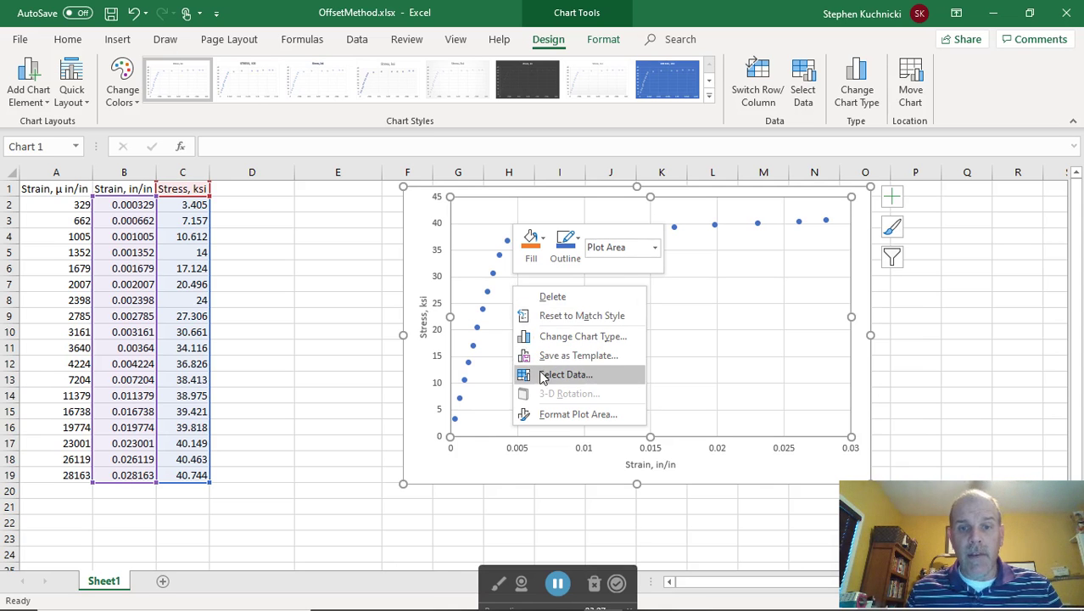
click(542, 377)
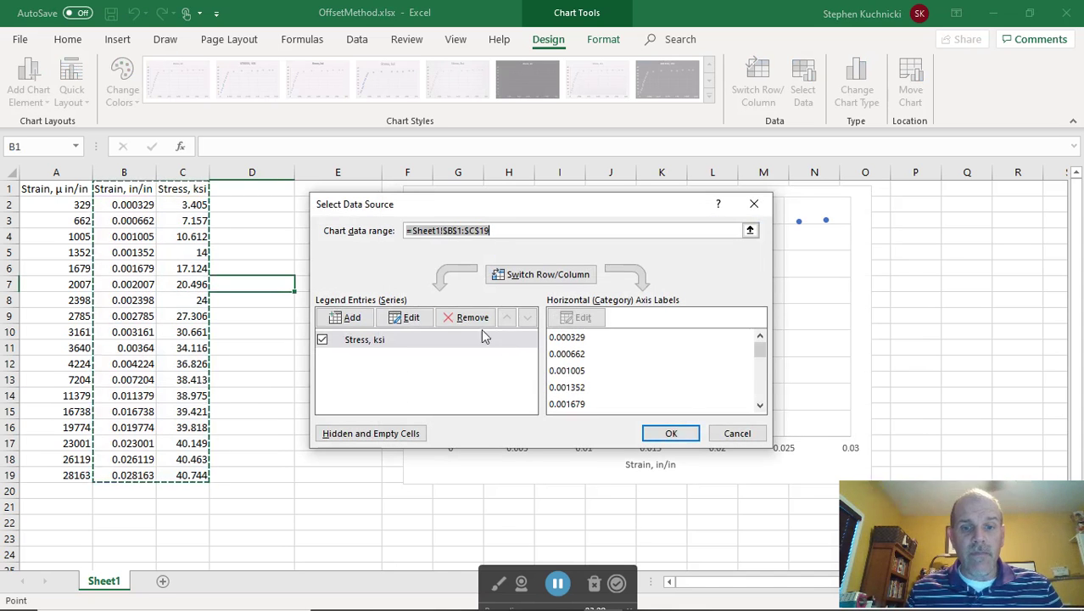
click(394, 322)
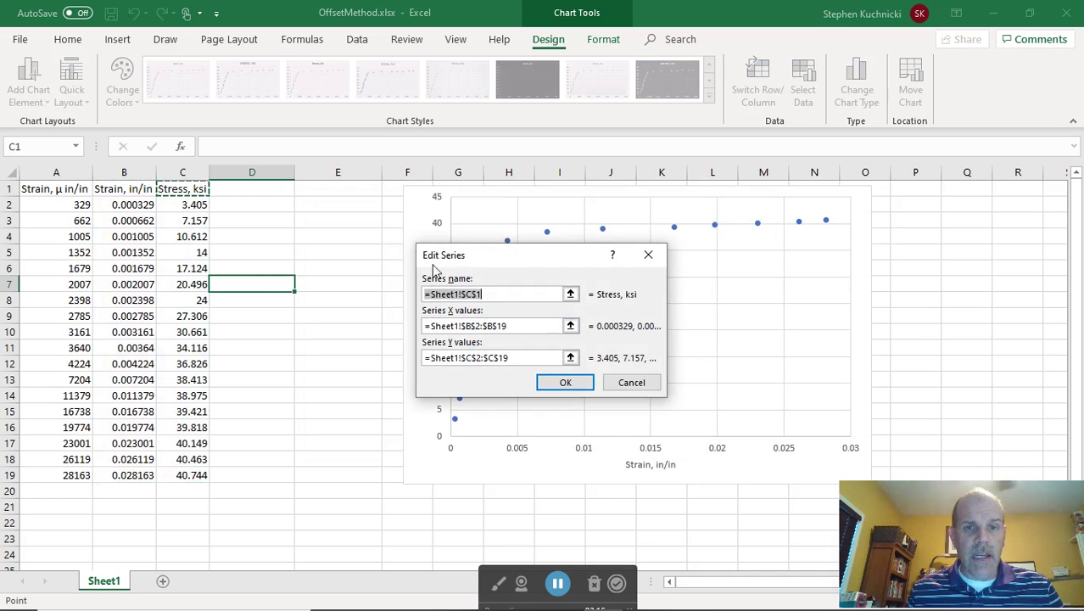
mouse_move(482, 261)
mouse_down()
mouse_move(227, 316)
mouse_move(205, 341)
mouse_up()
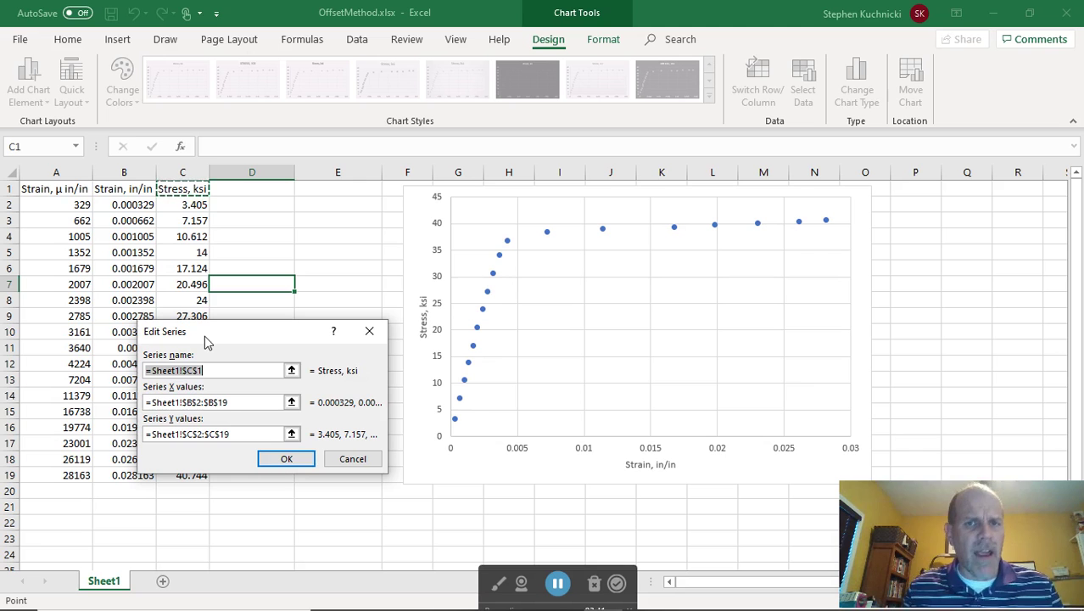
click(241, 402)
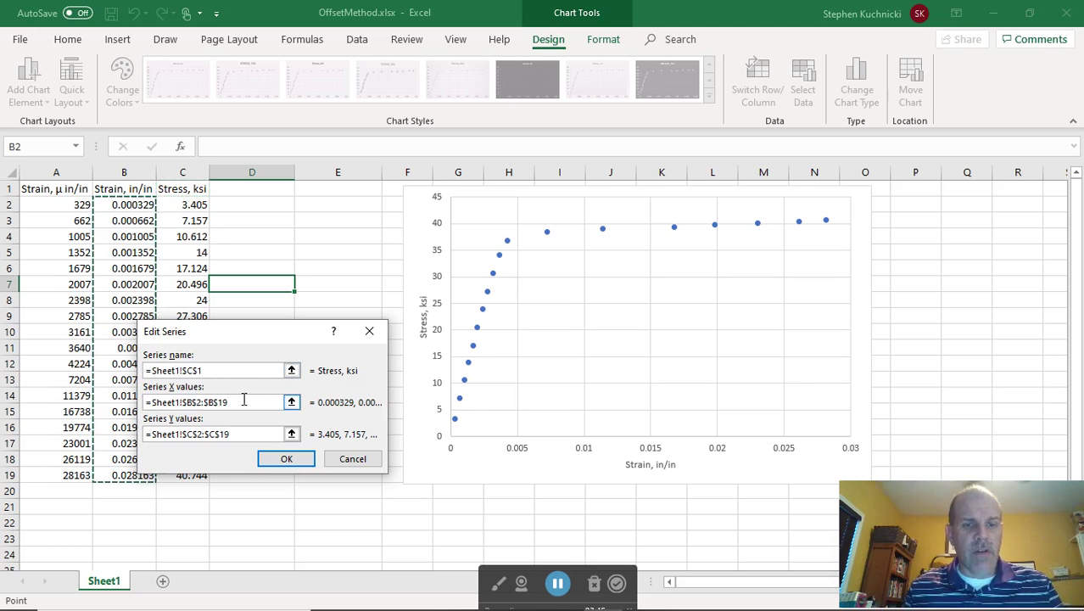
key(BackSpace)
text(7)
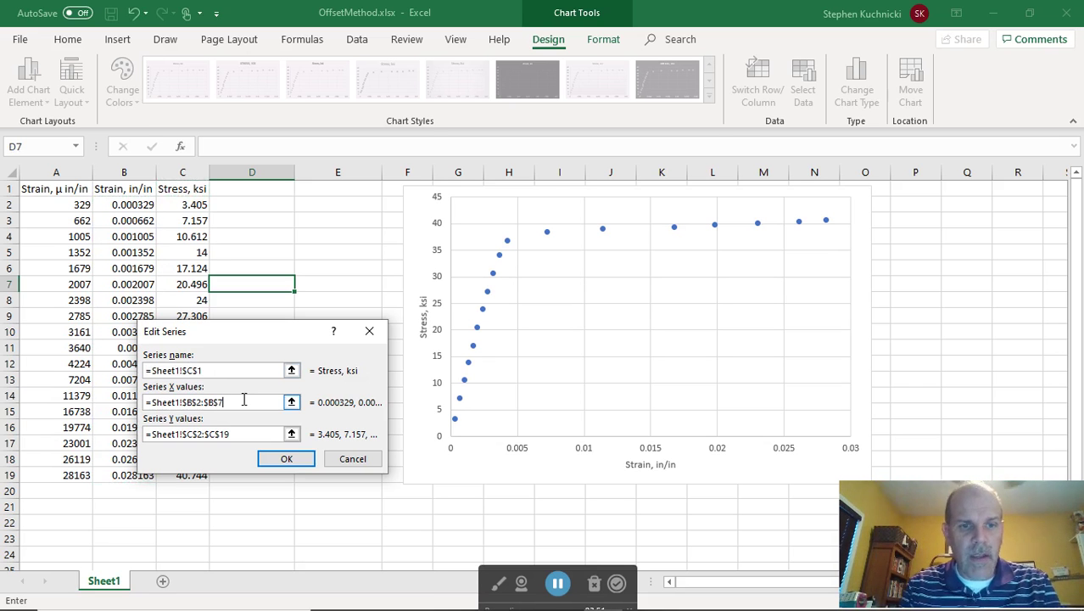
key(Tab)
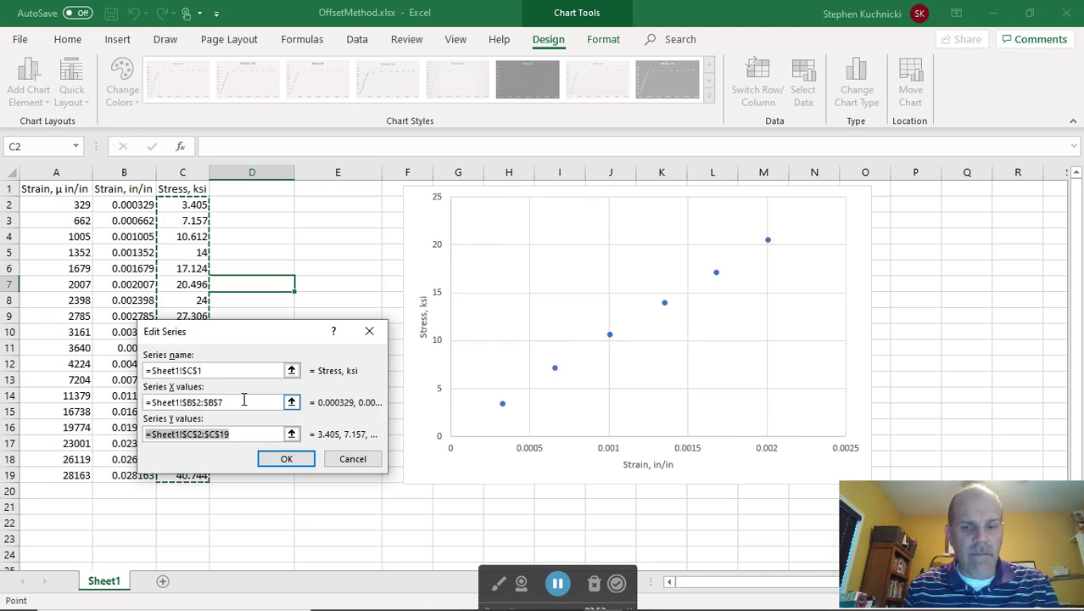
click(243, 431)
text(7)
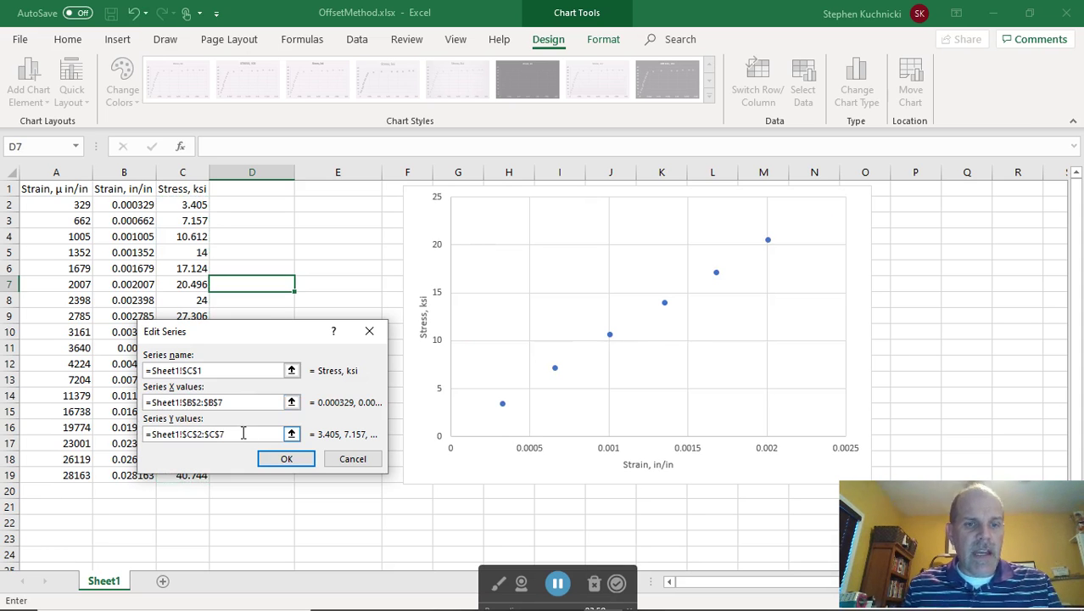
click(268, 460)
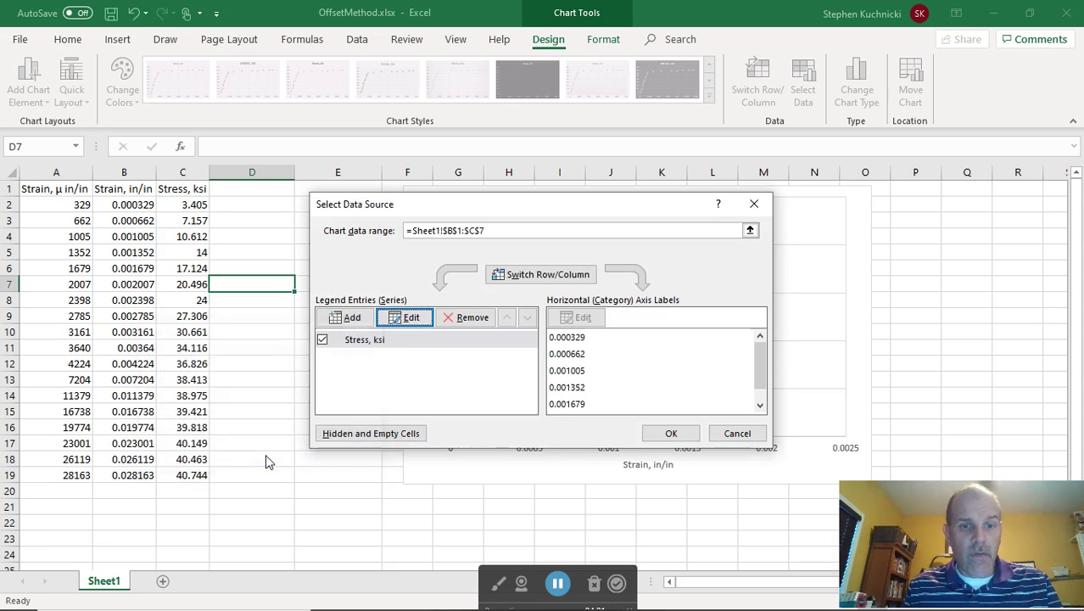
click(670, 434)
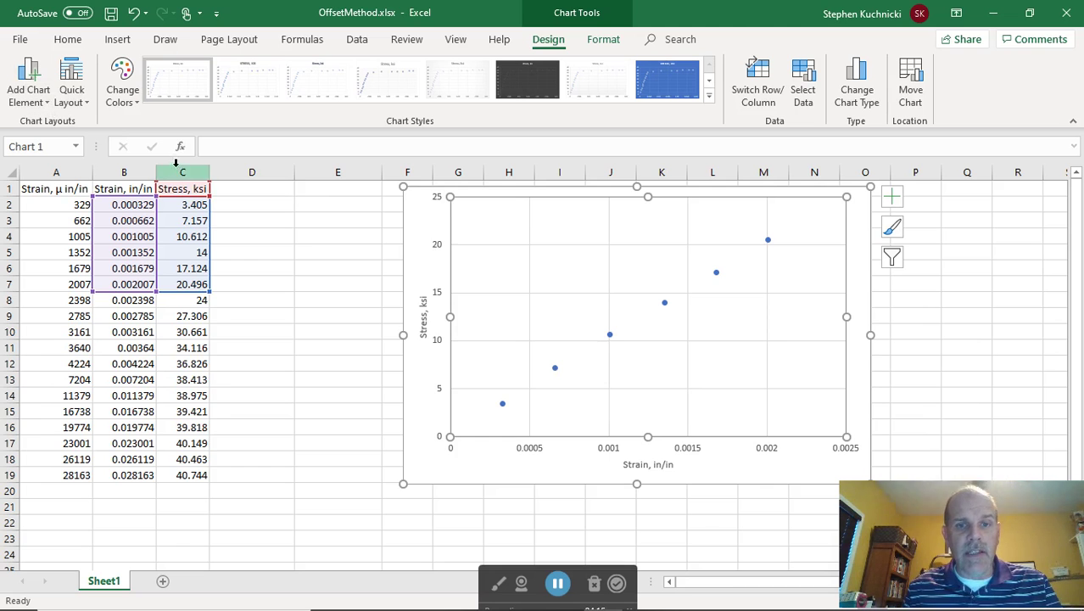
Fit a linear trendline to the six elastic points and display its R² = 0.9994 value.
right_click(555, 367)
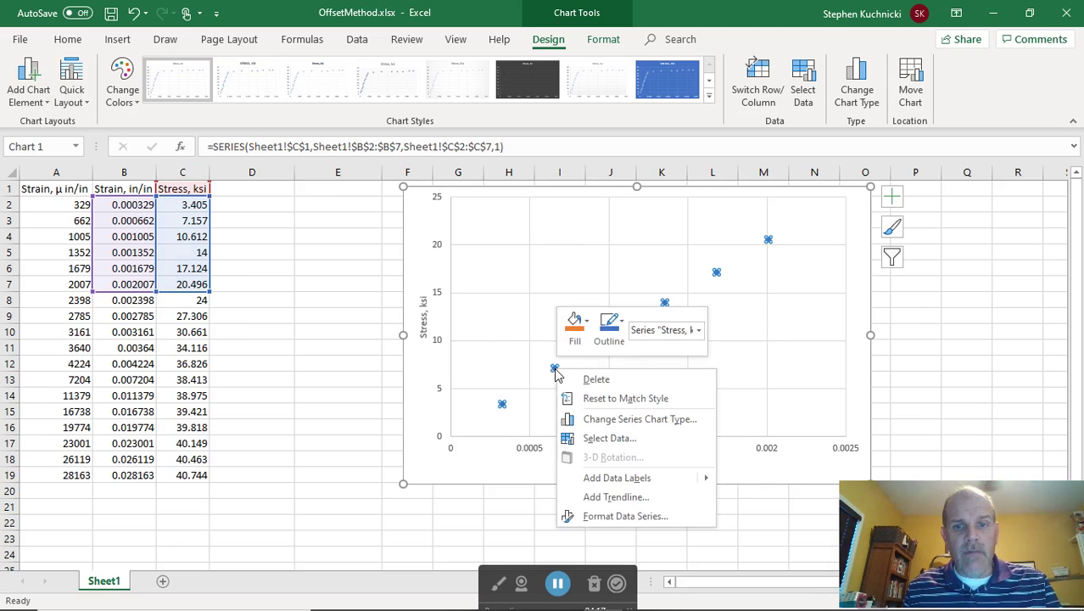
click(610, 499)
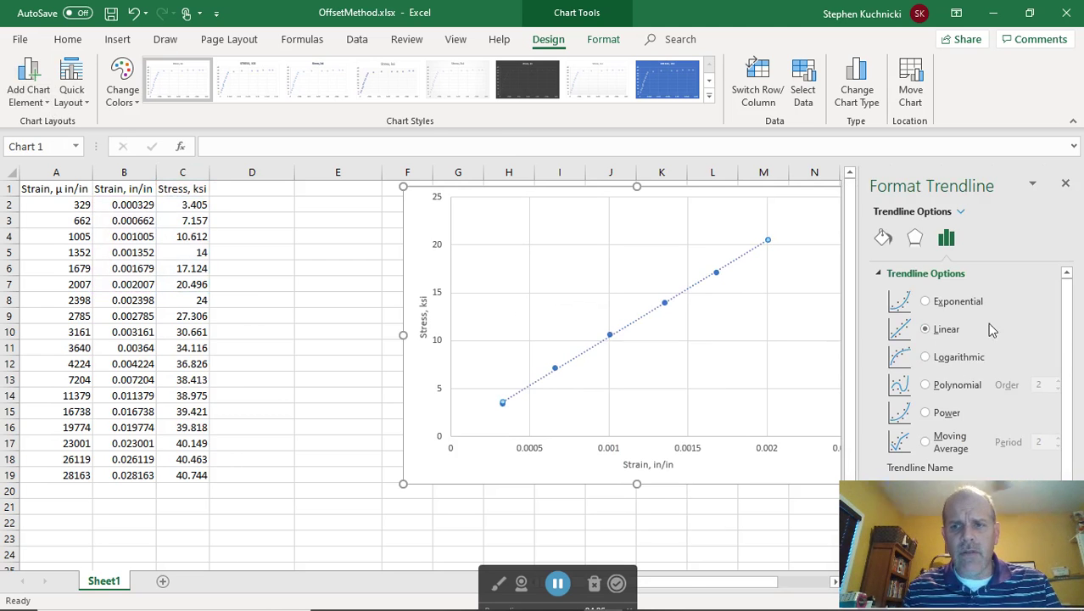
drag(1068, 339, 1080, 427)
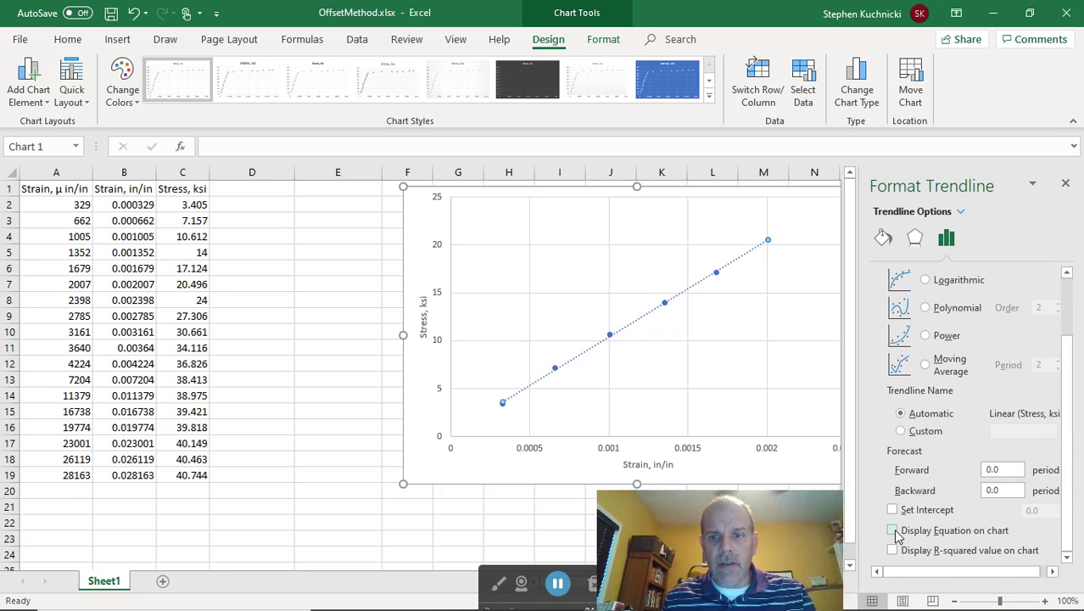
click(894, 531)
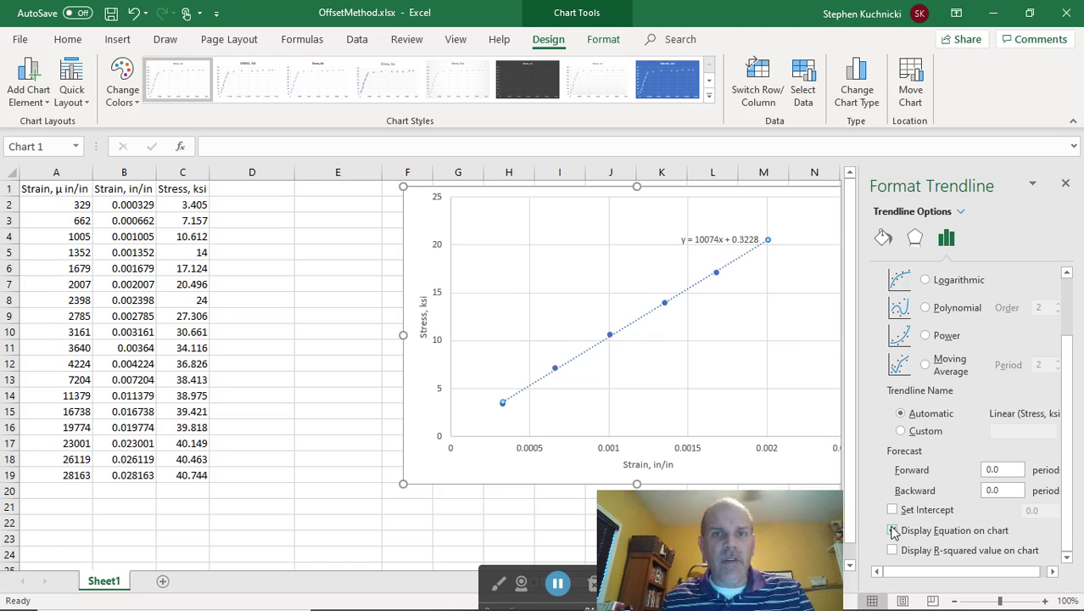
click(893, 530)
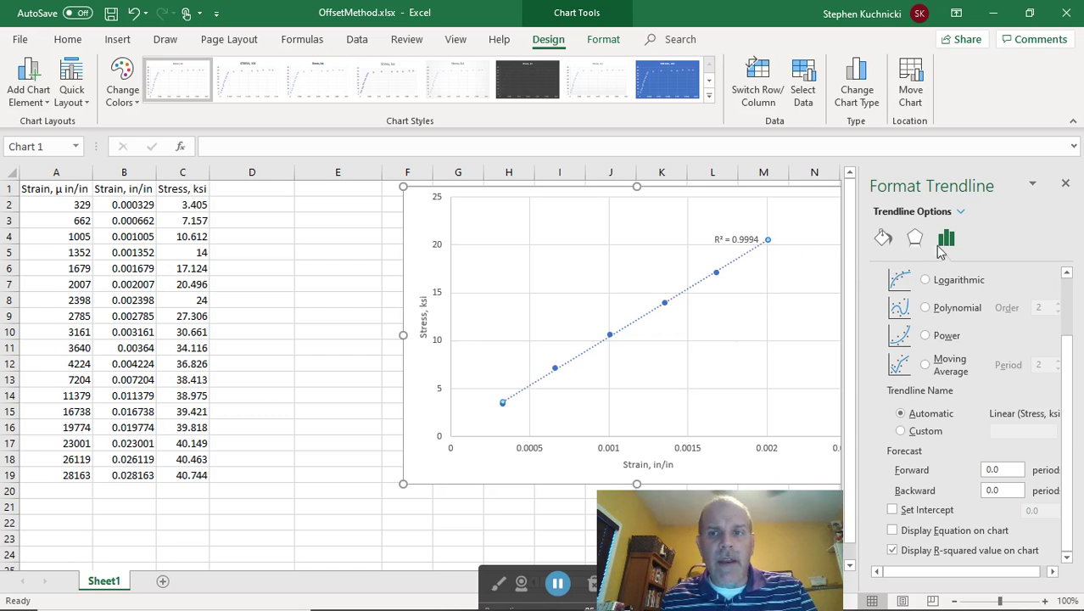
click(1064, 184)
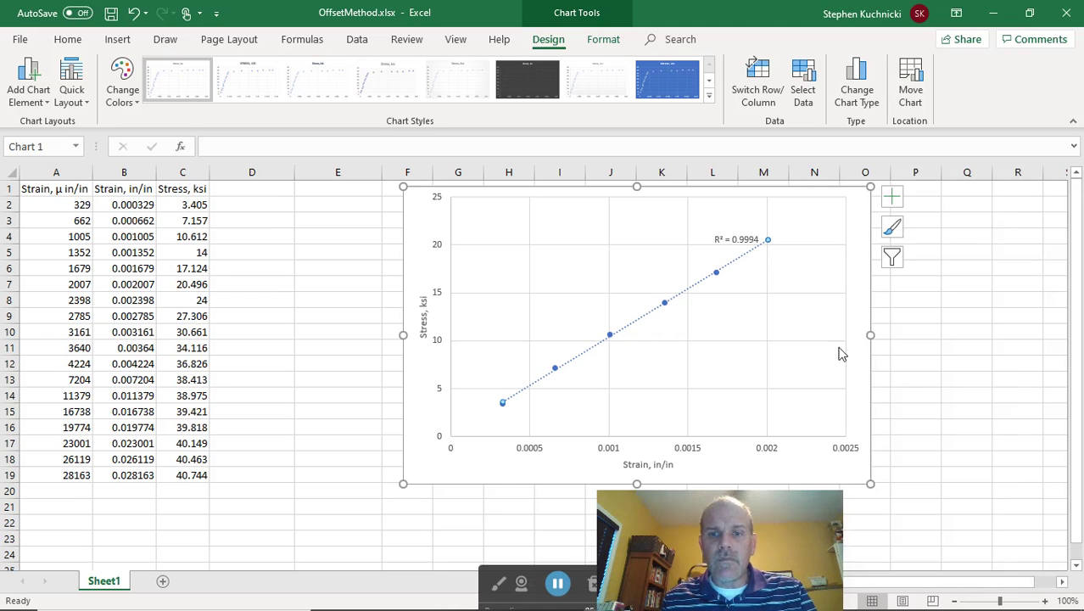
mouse_move(802, 519)
mouse_down()
mouse_move(889, 524)
mouse_move(872, 518)
mouse_up()
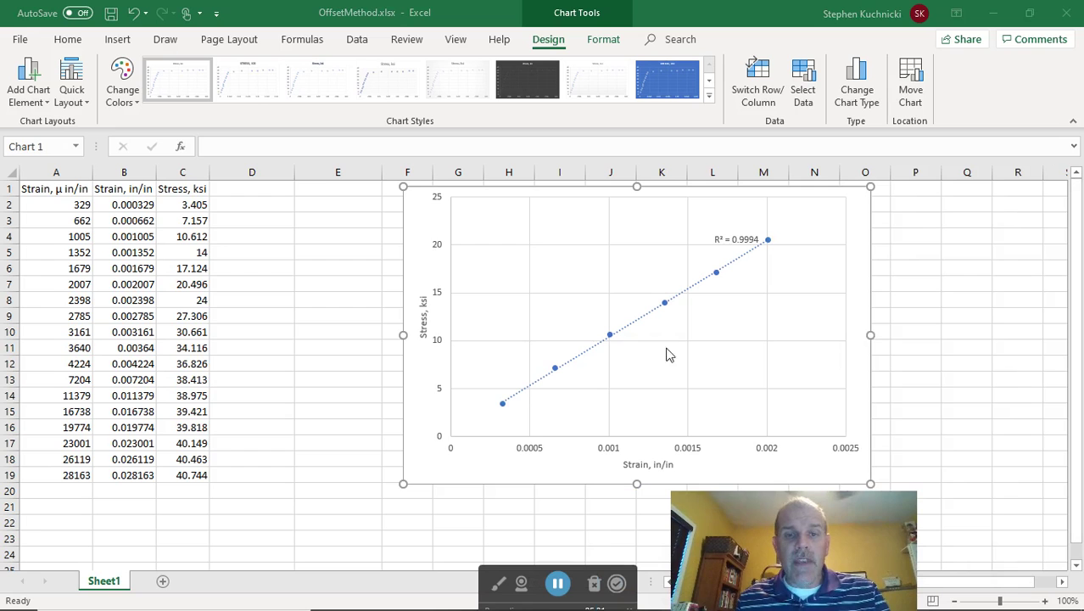
click(488, 297)
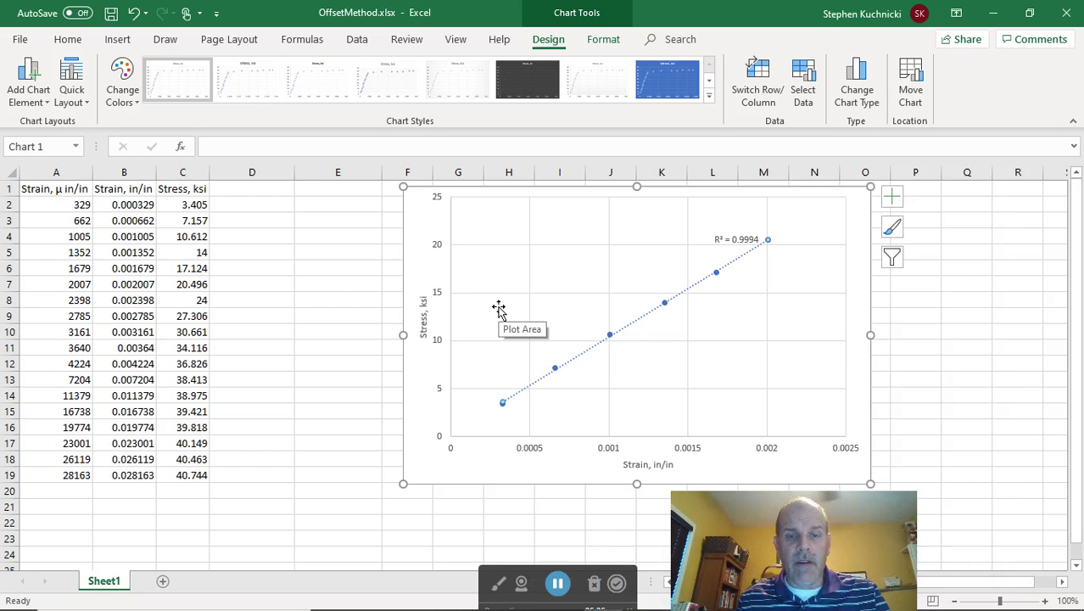
Add a 'Plastic Stress' series with X values B8:B19 and Y values C8:C19.
right_click(494, 309)
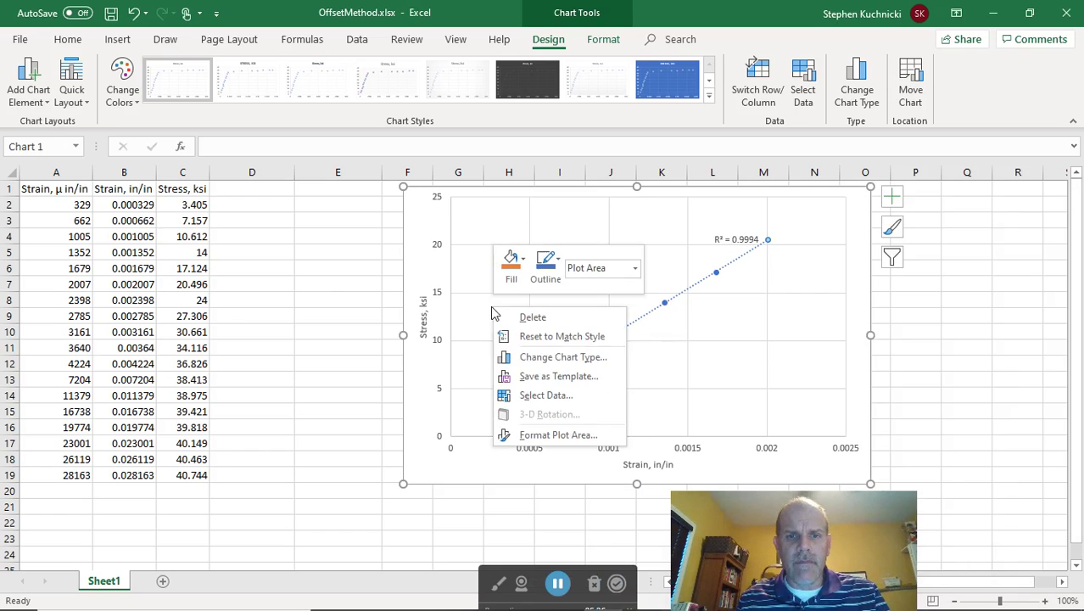
click(531, 402)
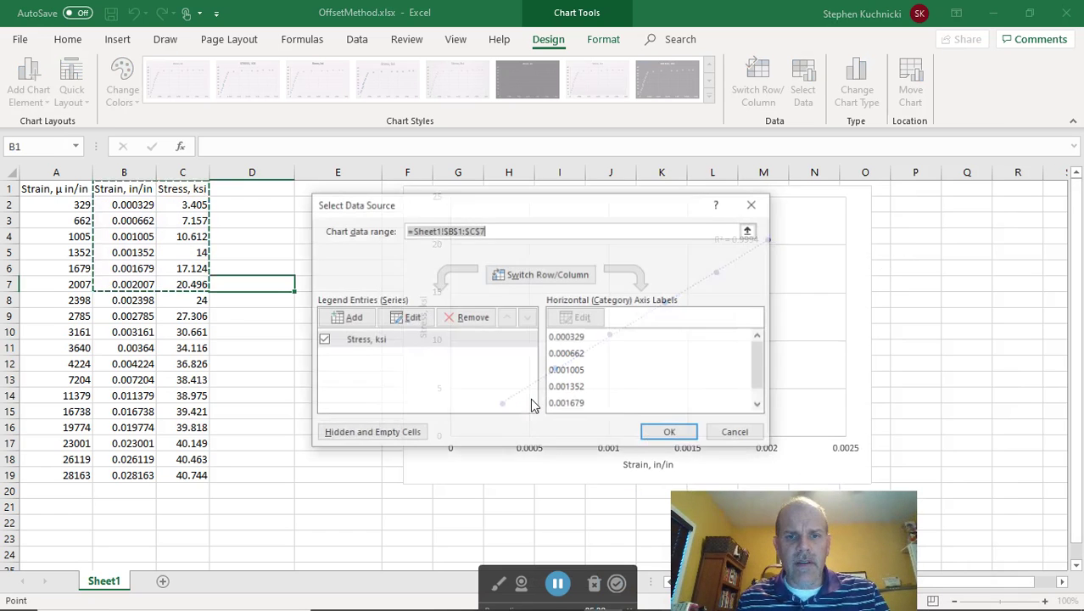
click(353, 315)
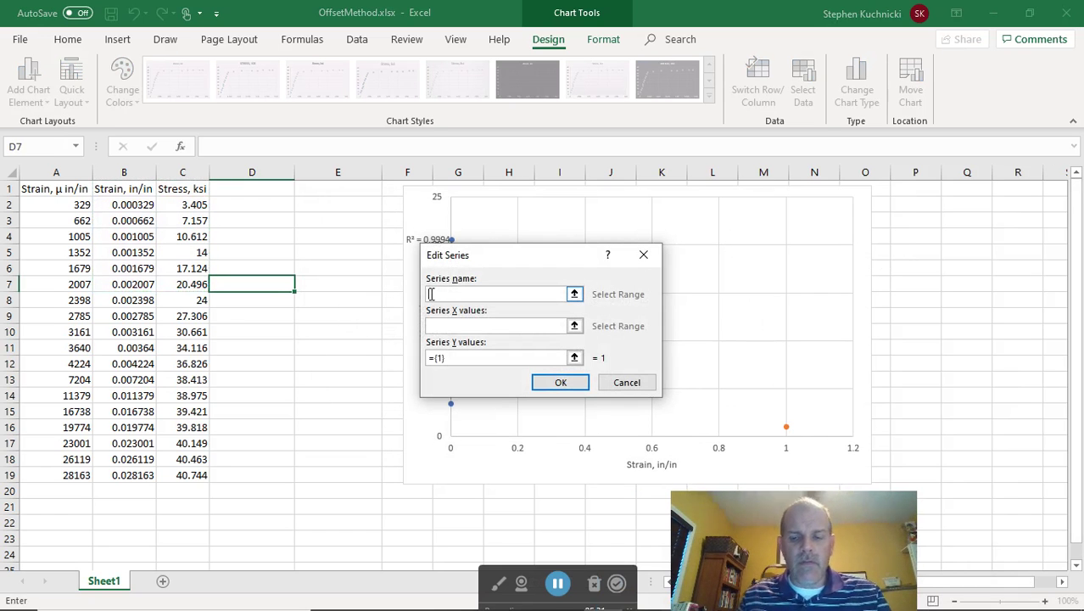
text(Plastic Stress)
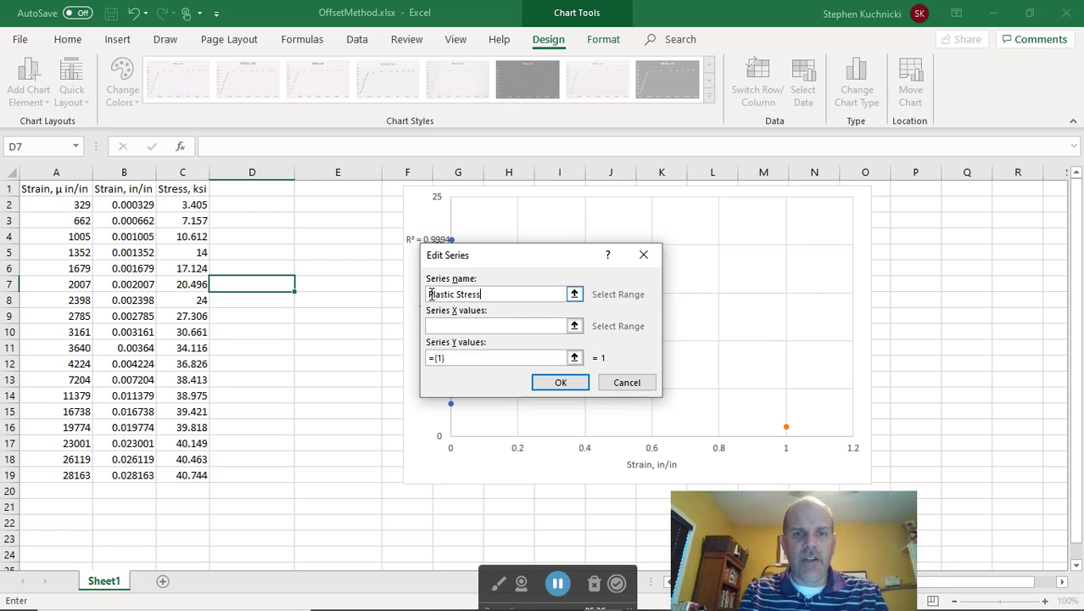
key(Tab)
text(=)
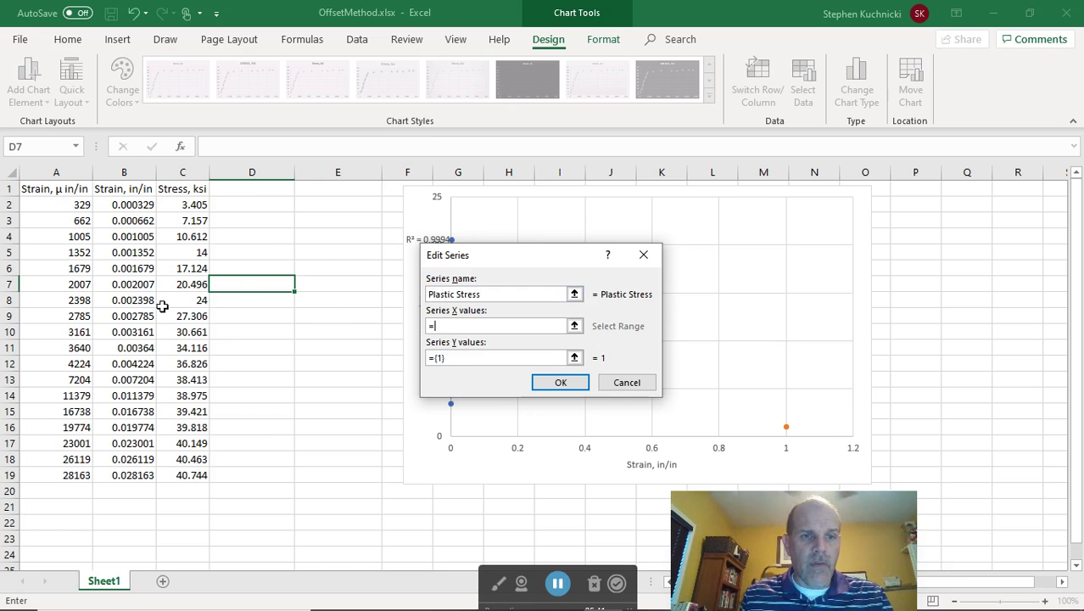
drag(140, 304, 140, 475)
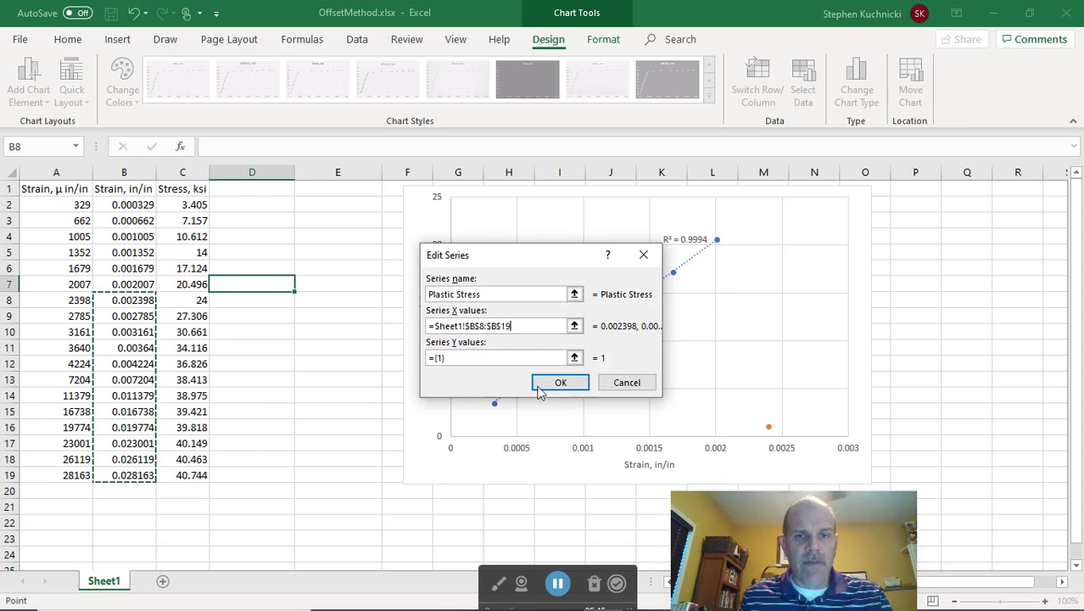
click(574, 358)
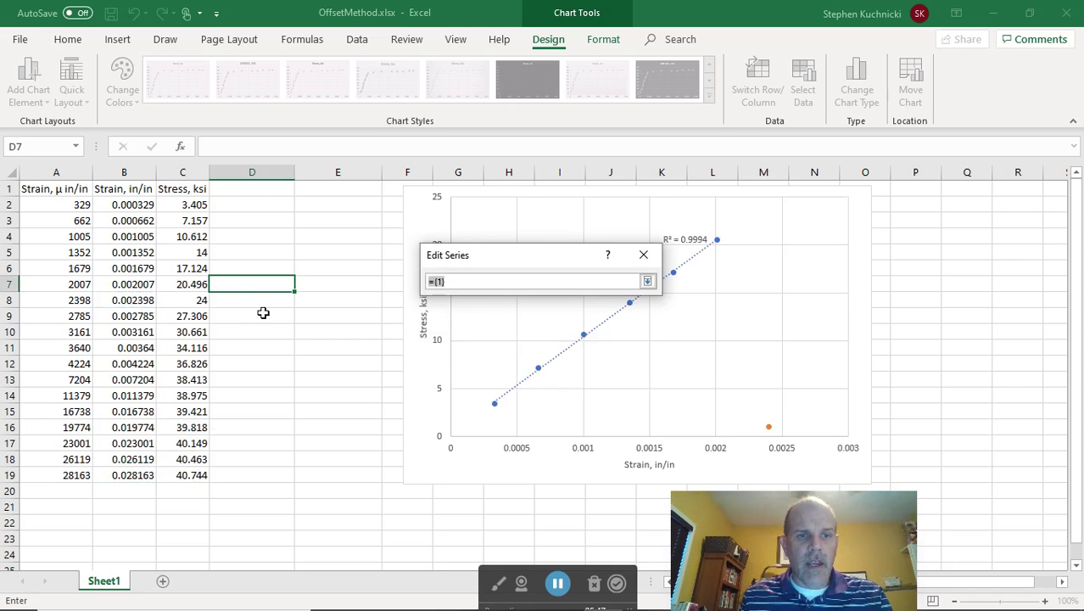
drag(185, 300, 184, 475)
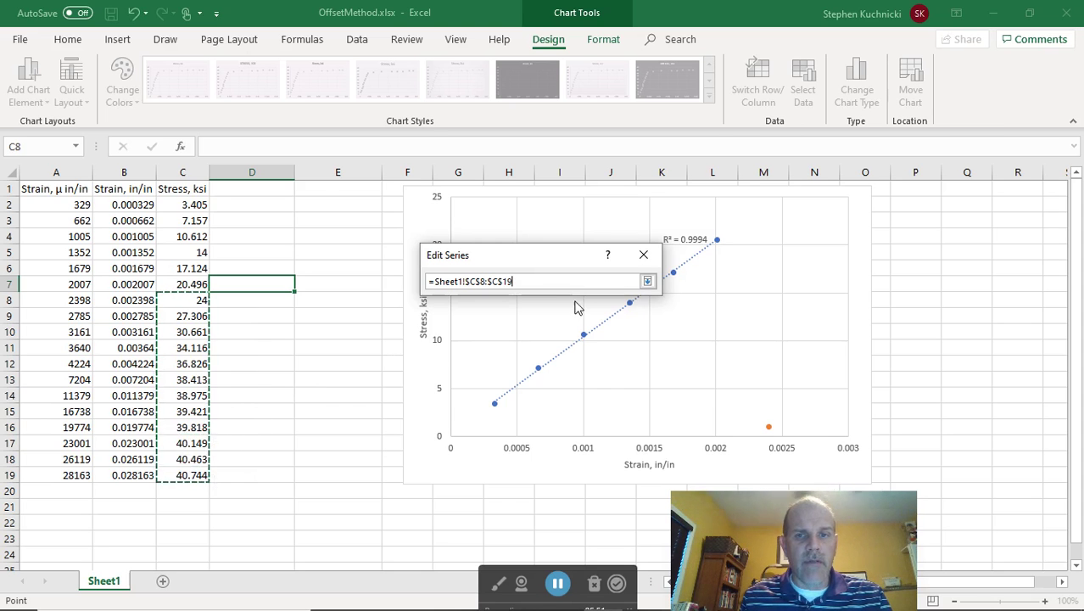
click(647, 281)
click(582, 382)
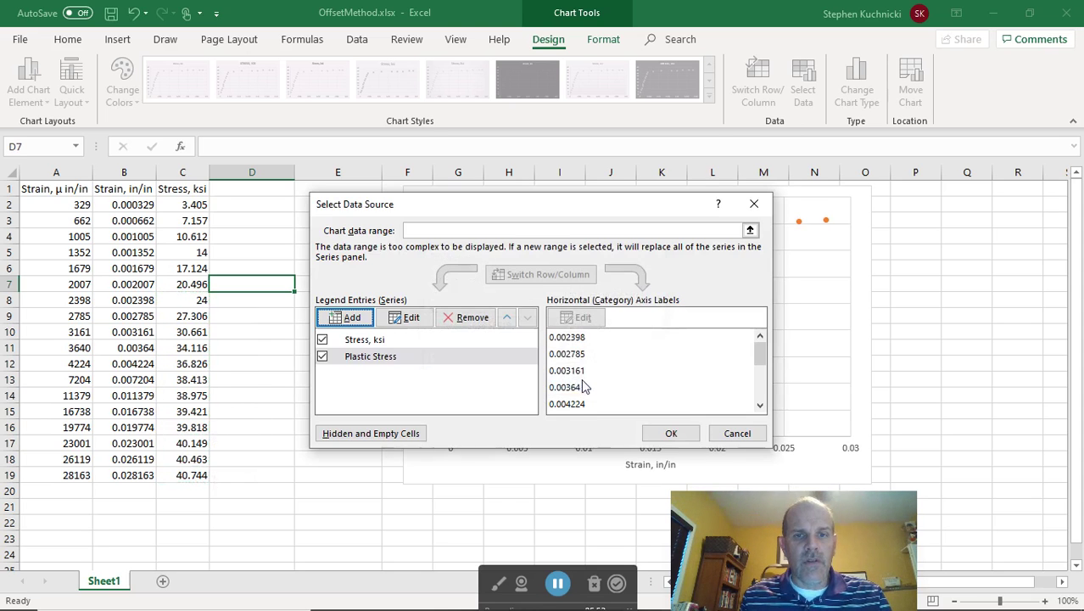
click(666, 433)
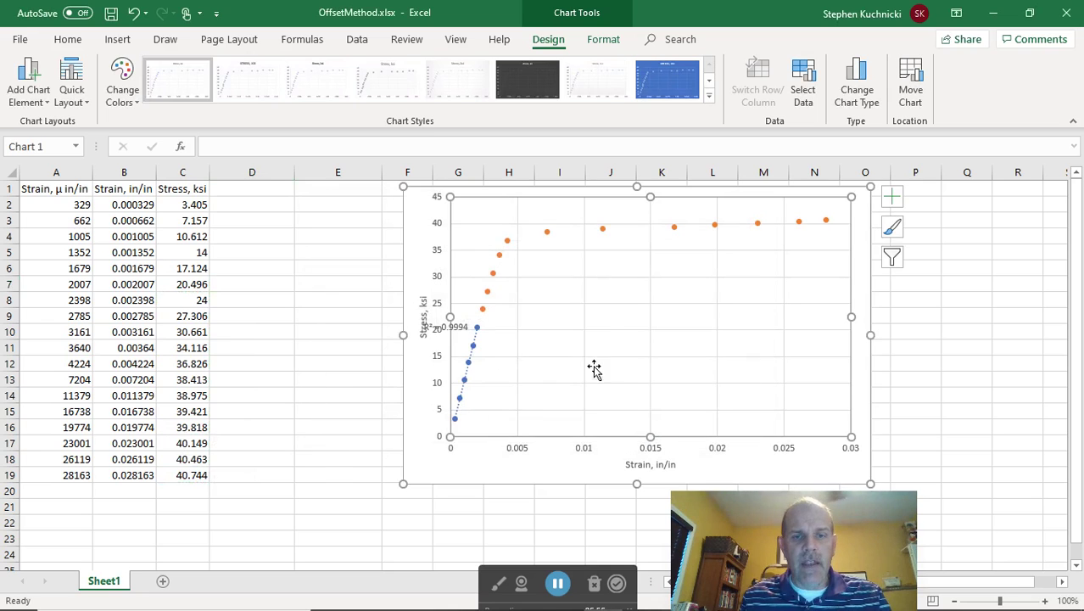
Drag the R² = 0.9994 label down beside the dotted elastic trendline.
mouse_move(469, 330)
mouse_down()
mouse_move(510, 379)
mouse_move(508, 366)
mouse_up()
click(501, 357)
click(536, 370)
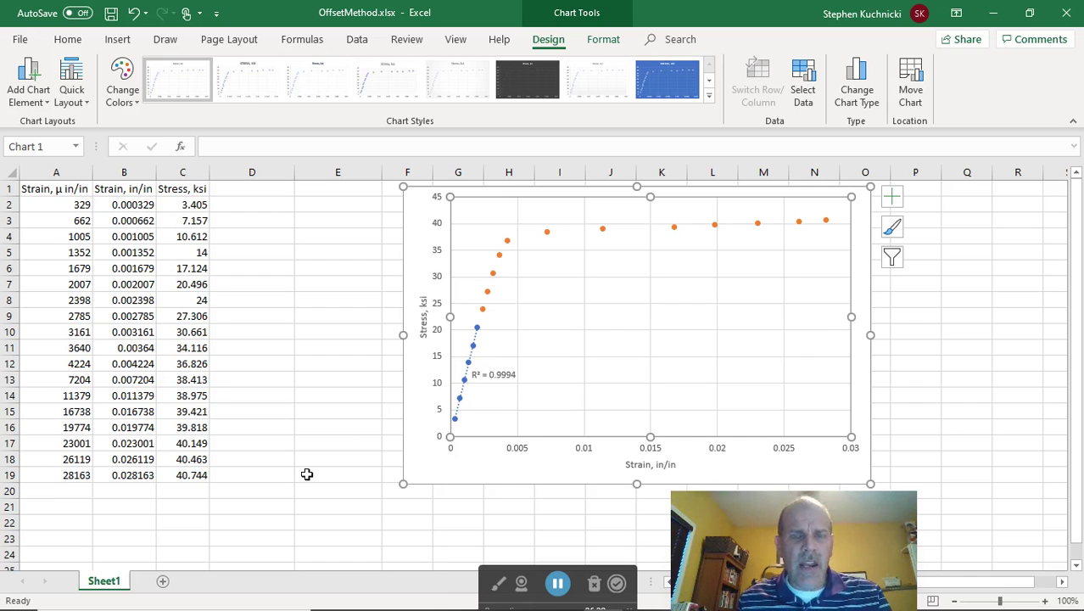
Label B21 'Slope' and enter =SLOPE(C2:C7,B2:B7) in C21, giving 1.007E+04.
click(140, 510)
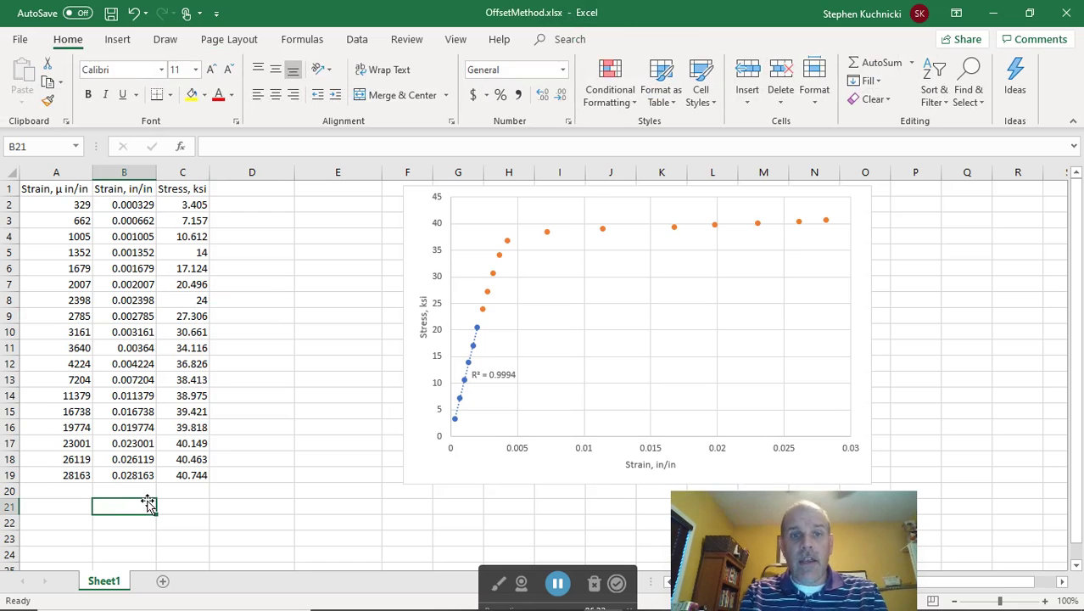
text(Slope)
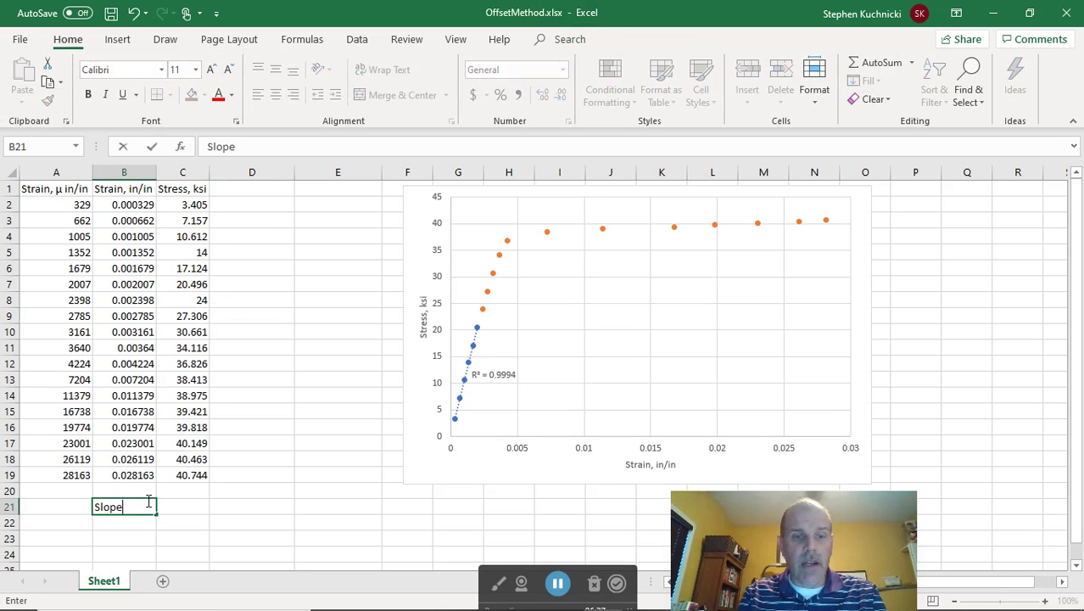
key(Tab)
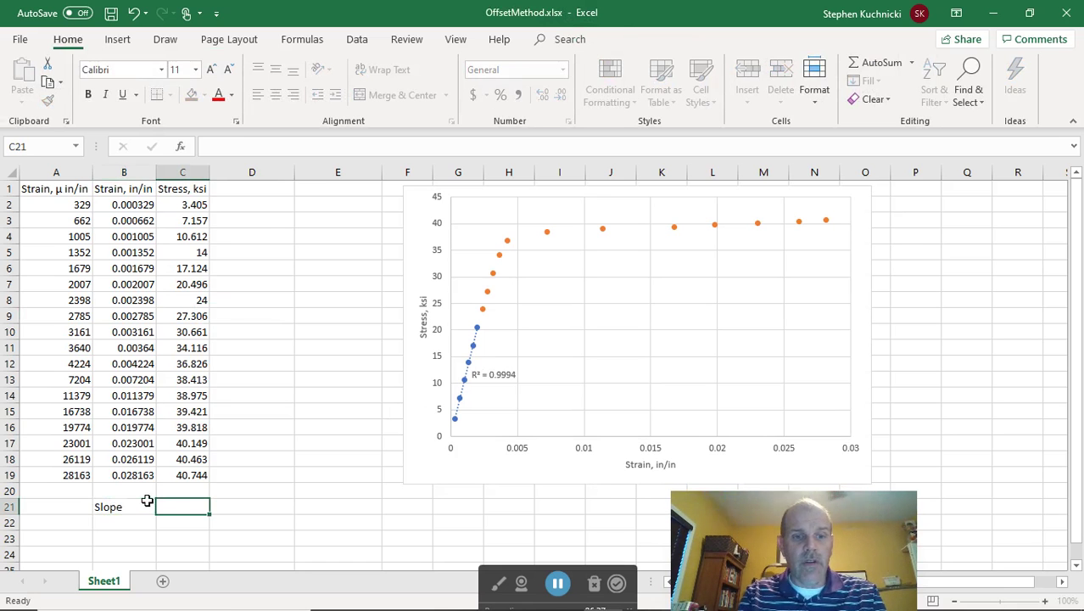
text(=)
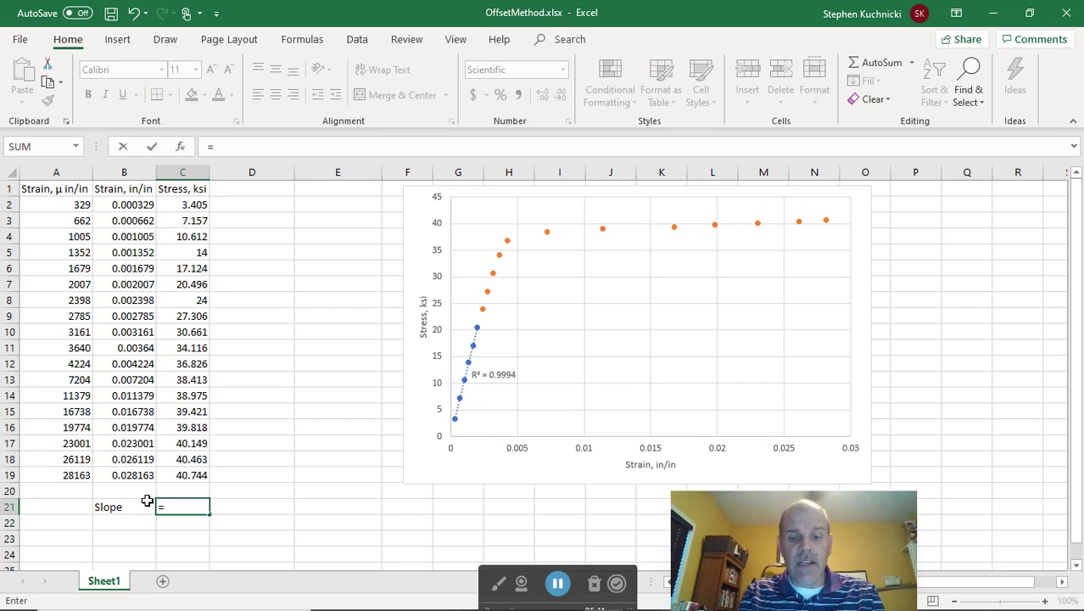
text(SLOPE)
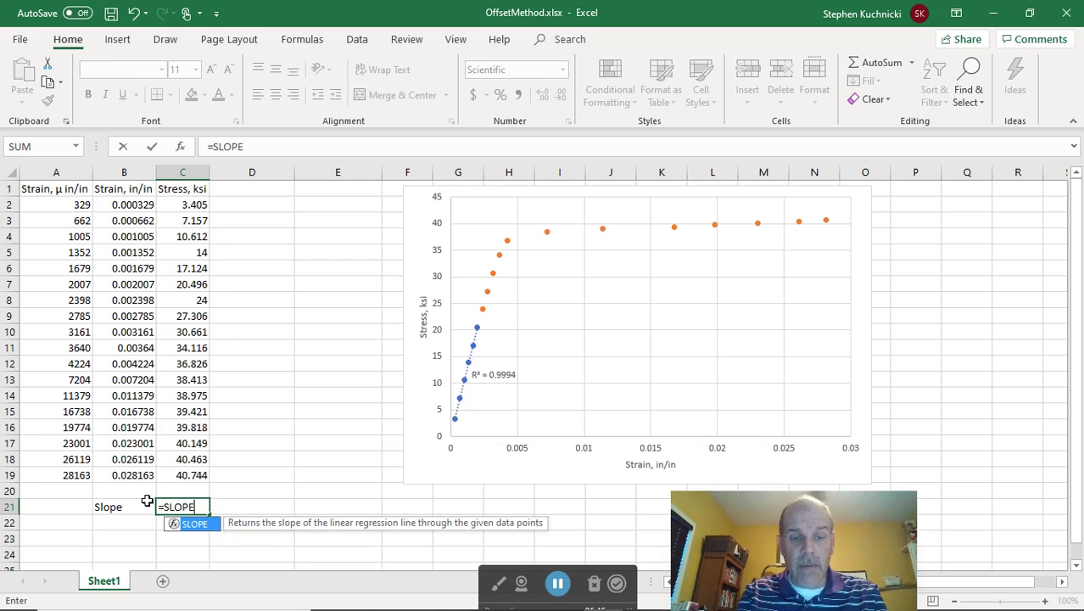
text(()
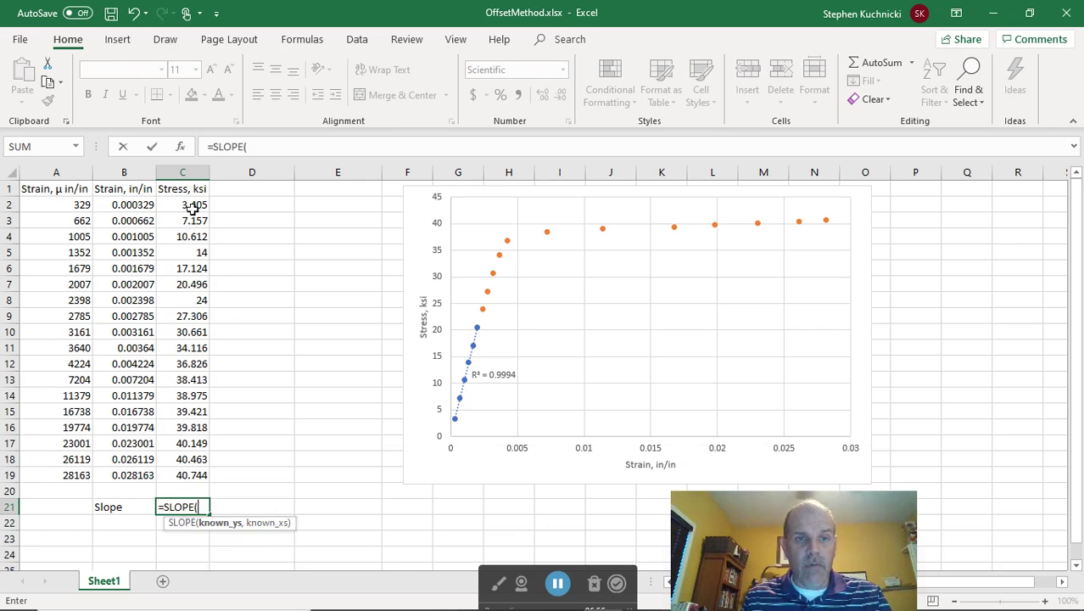
drag(189, 282, 190, 205)
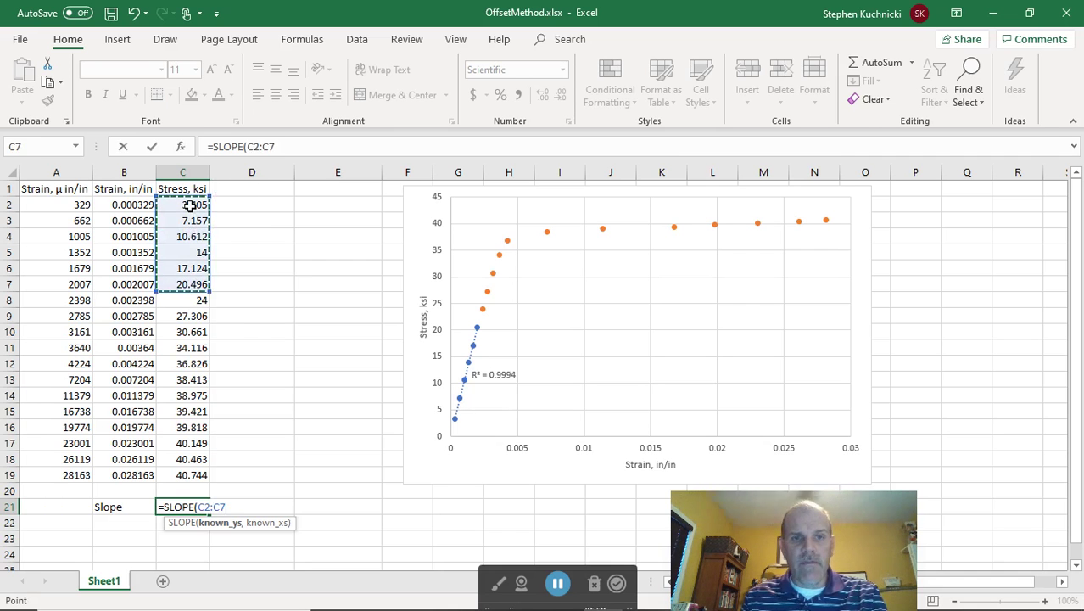
text(,)
click(141, 206)
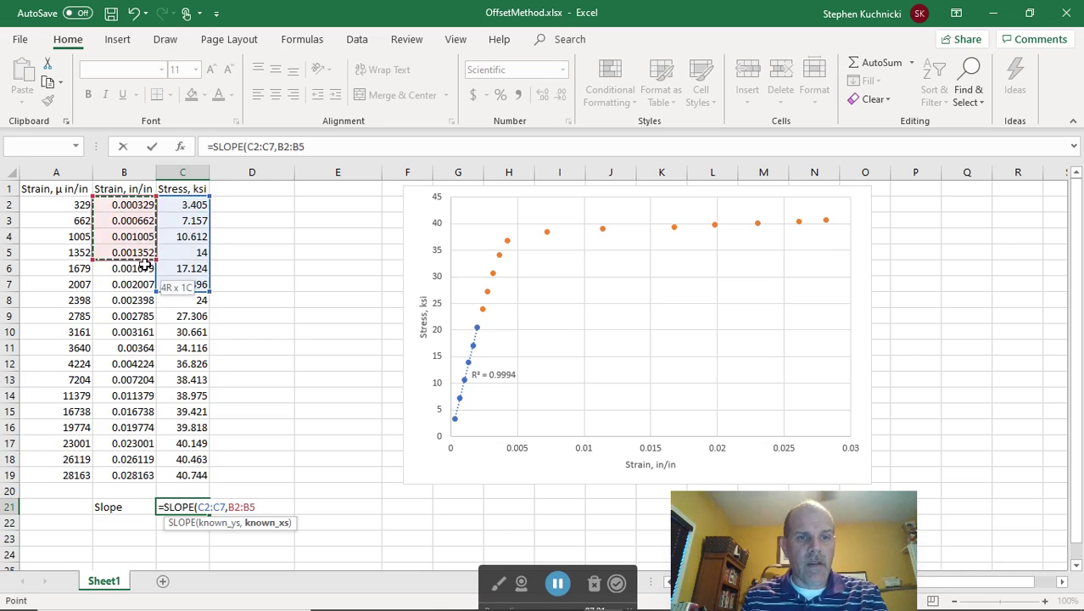
drag(140, 206, 141, 284)
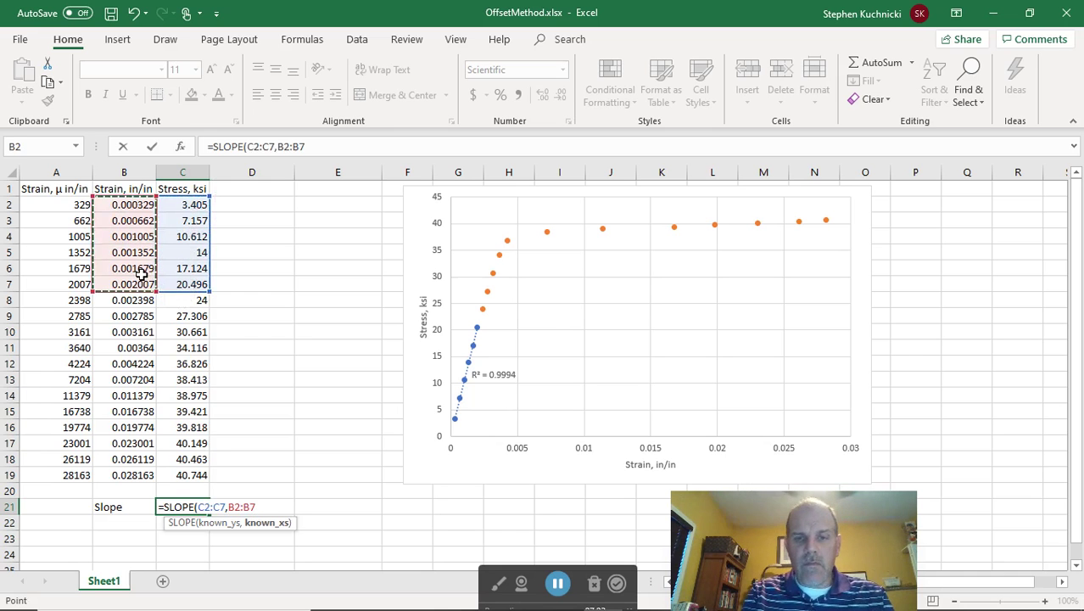
text())
key(Return)
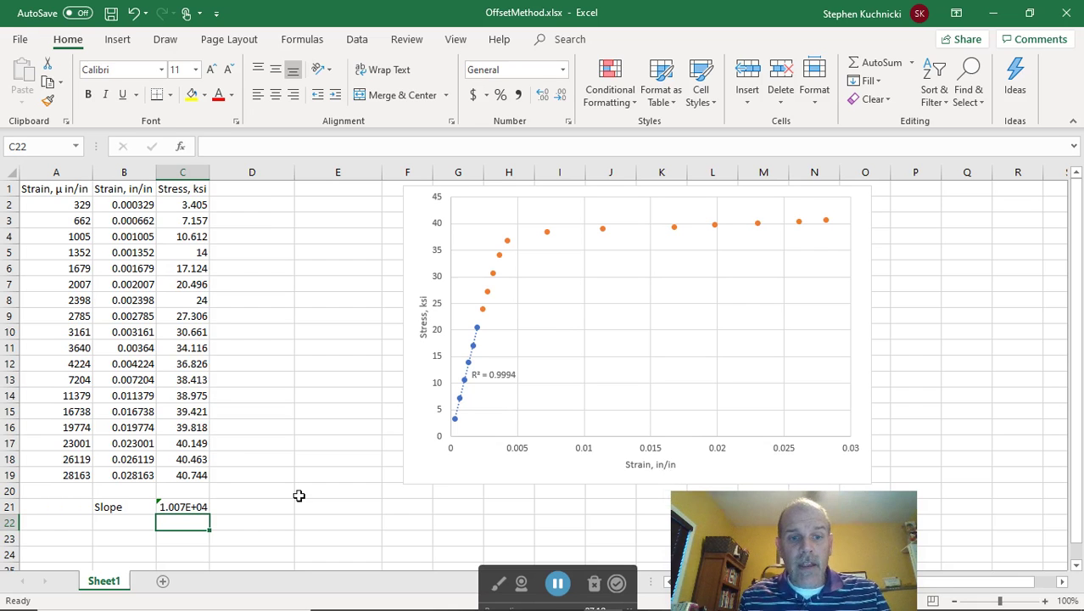
Type the unit 'ksi' in D21 beside the slope value.
click(259, 507)
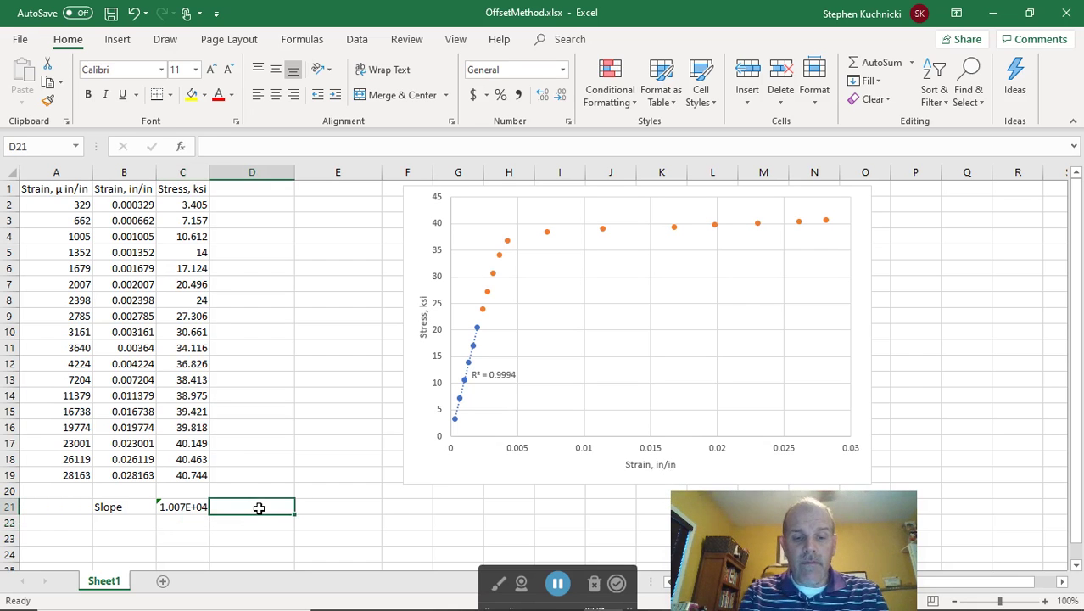
text(ksi)
key(Return)
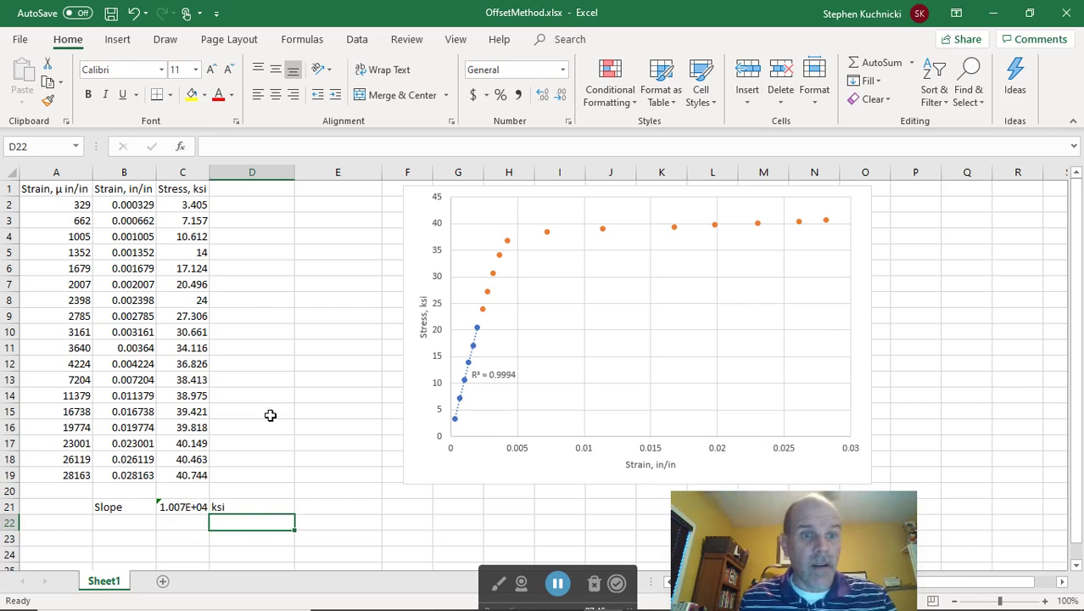
Enter headings '0.2% Offset Strain, in/in' in D1 and '0.2% Offset Stress, ksi' in E1.
click(248, 193)
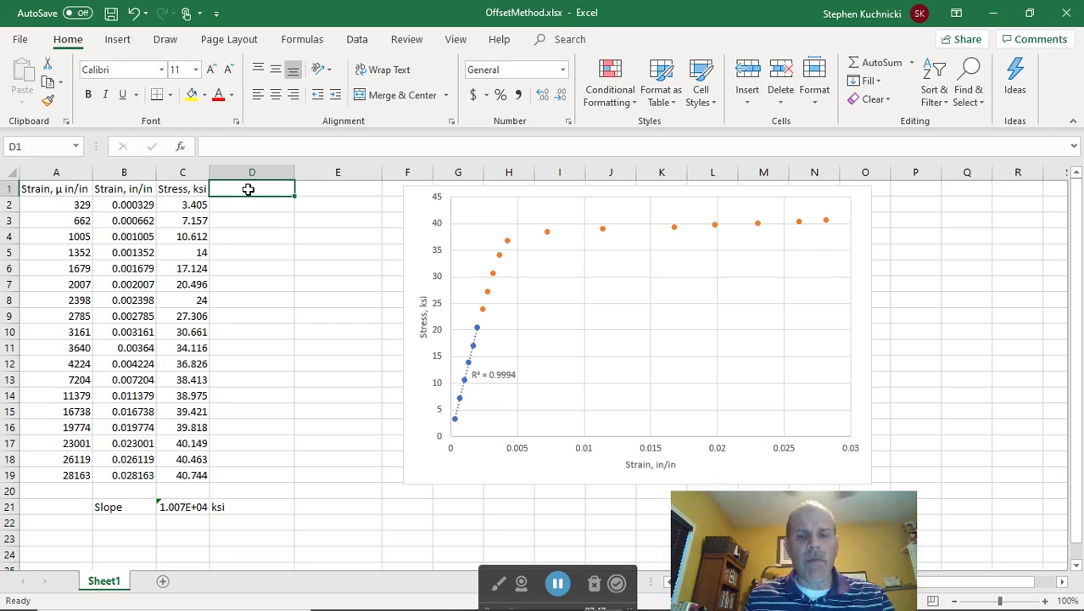
text(0.2% Offset Strain, in/in)
key(Return)
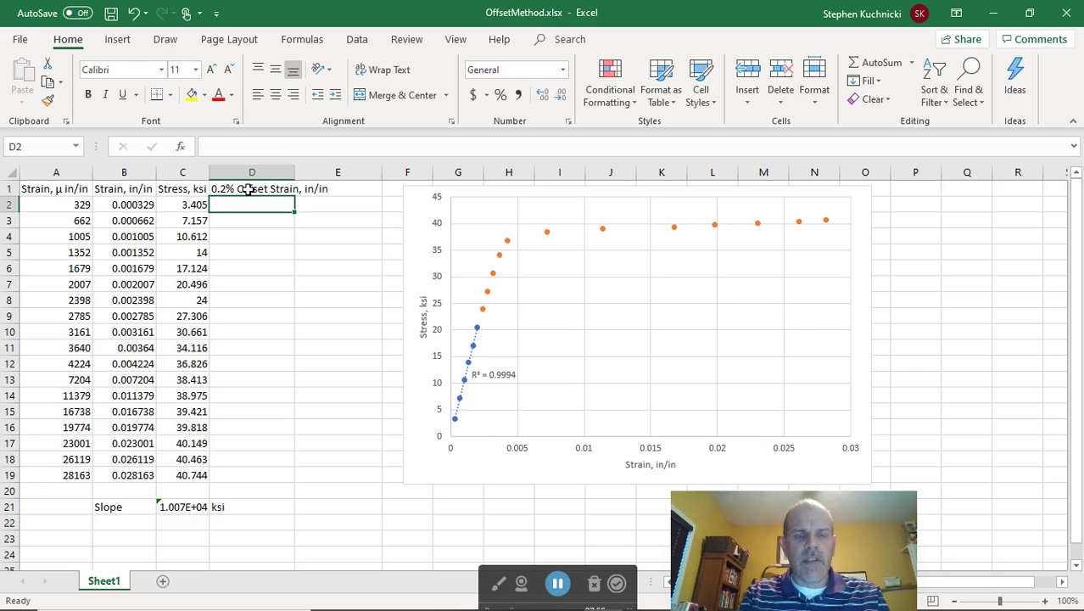
key(Up)
key(Right)
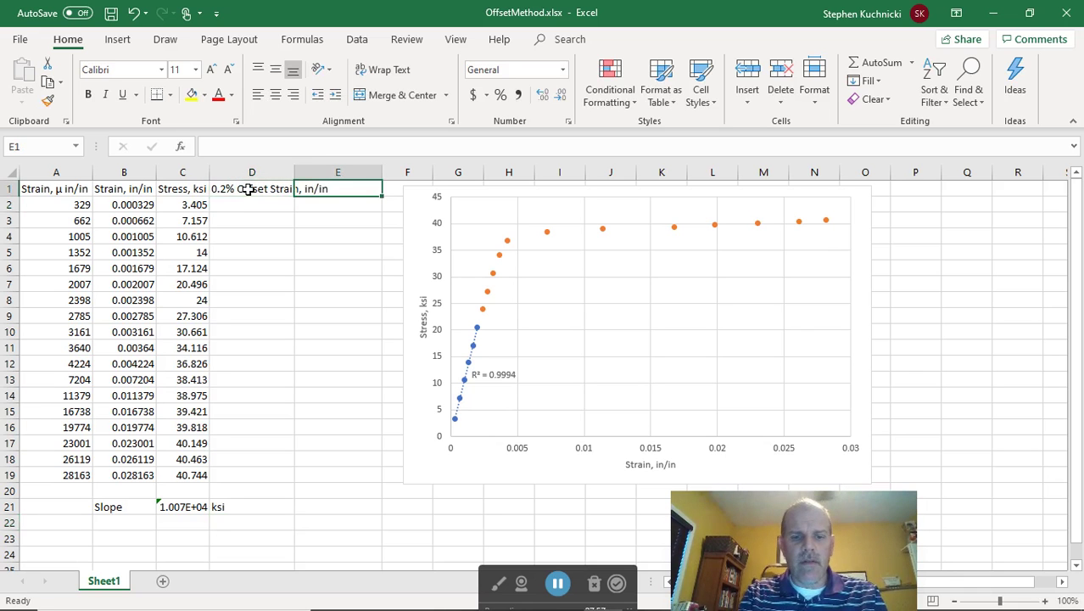
text(0.2% )
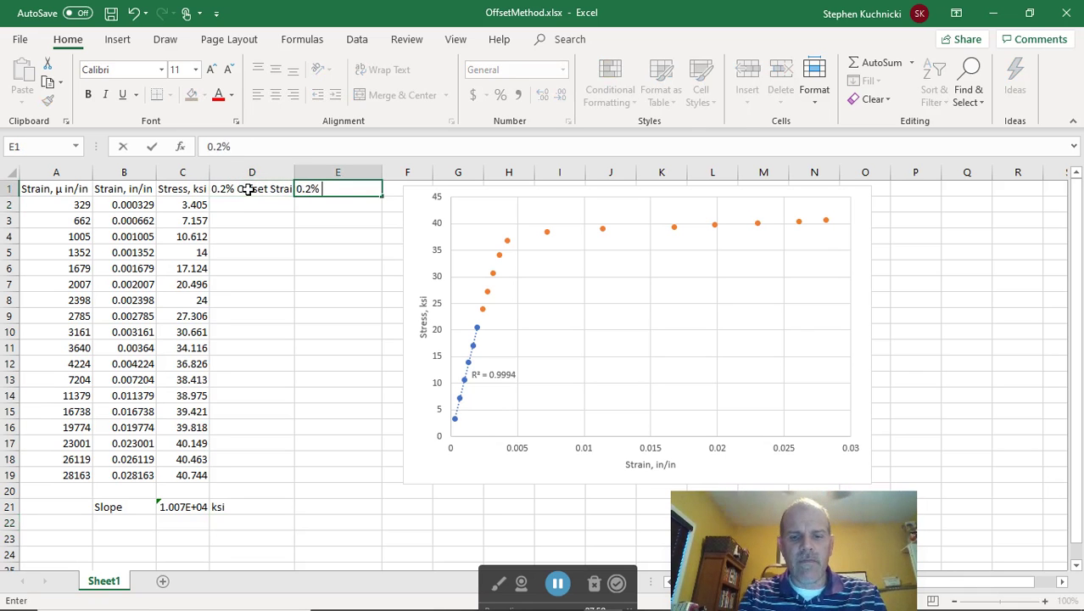
text(Offset Stress, ksi)
key(Return)
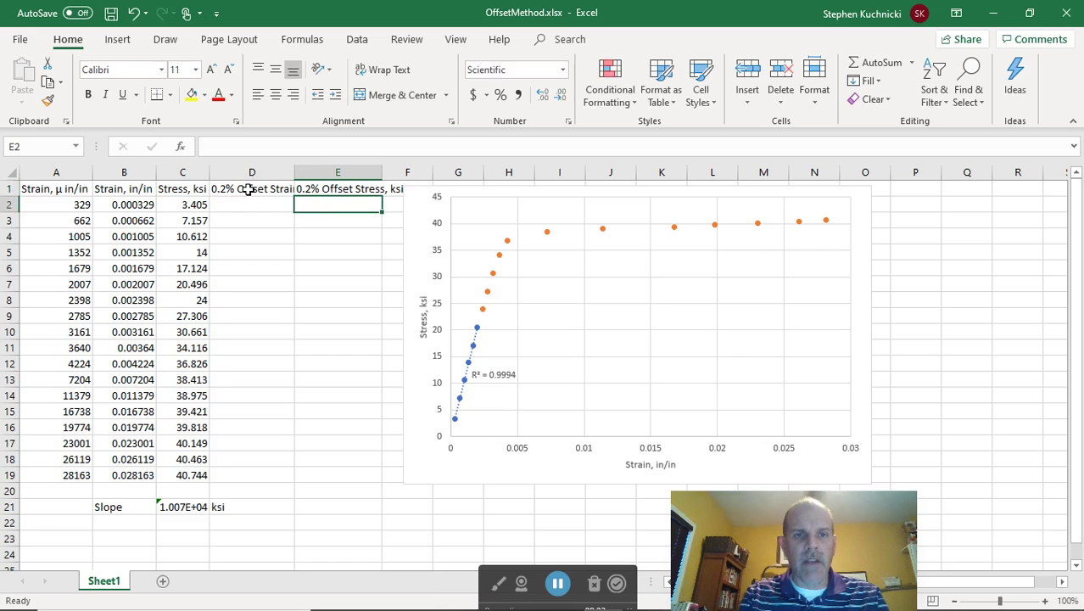
key(Left)
key(Up)
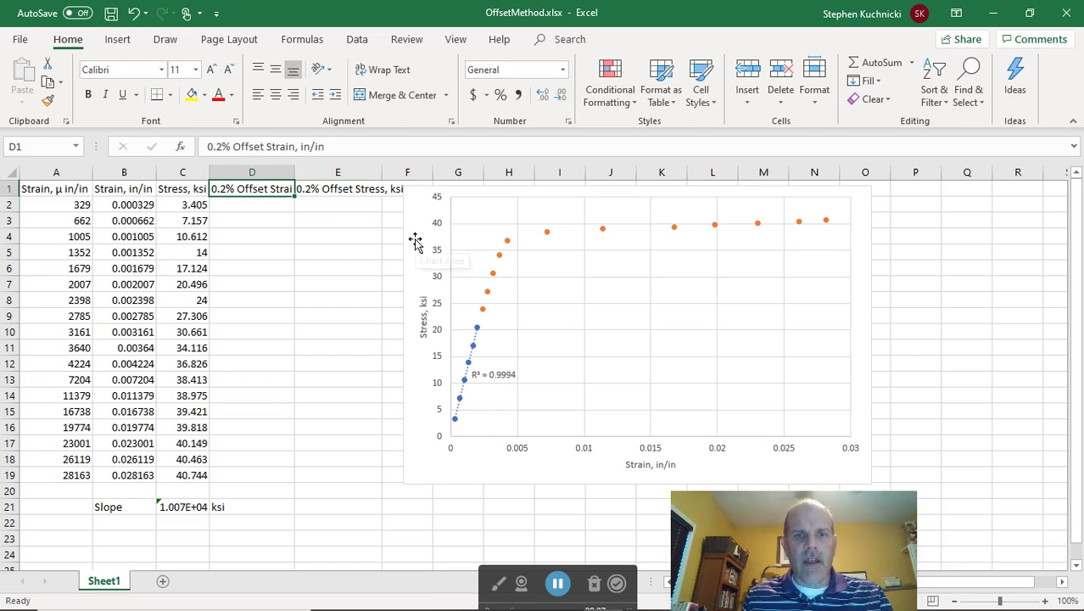
Widen columns D and E to fit the headings and reposition the chart beside them.
drag(420, 239, 528, 237)
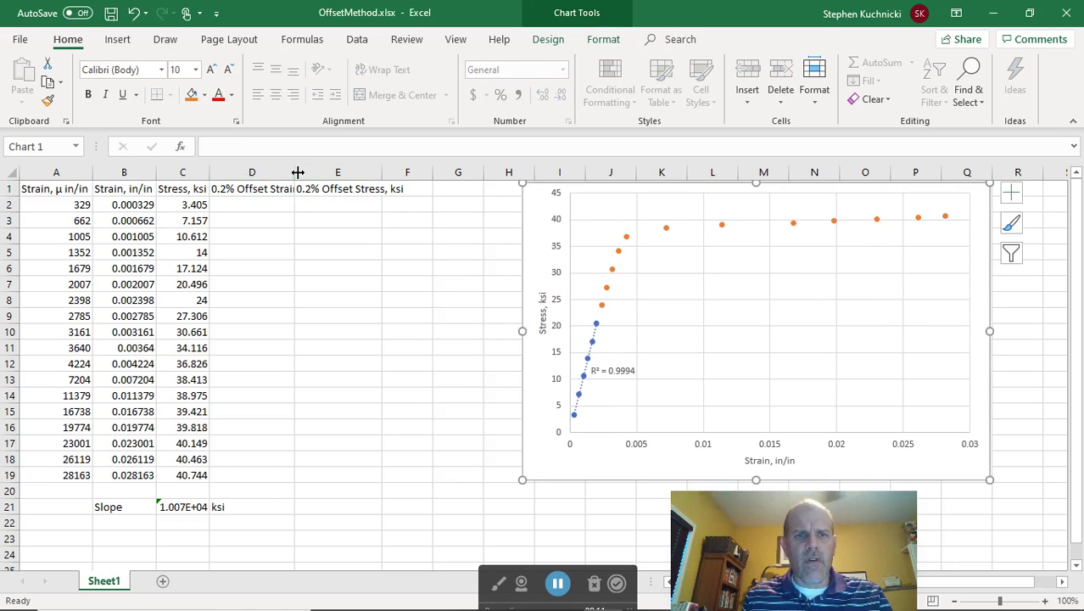
drag(294, 172, 335, 173)
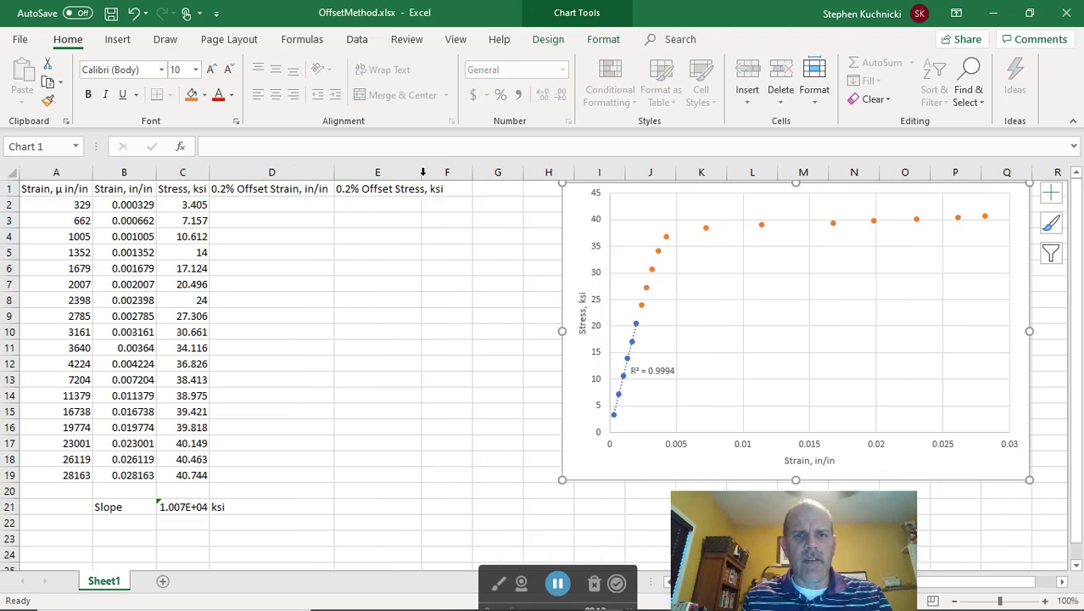
drag(421, 172, 447, 172)
drag(599, 224, 496, 224)
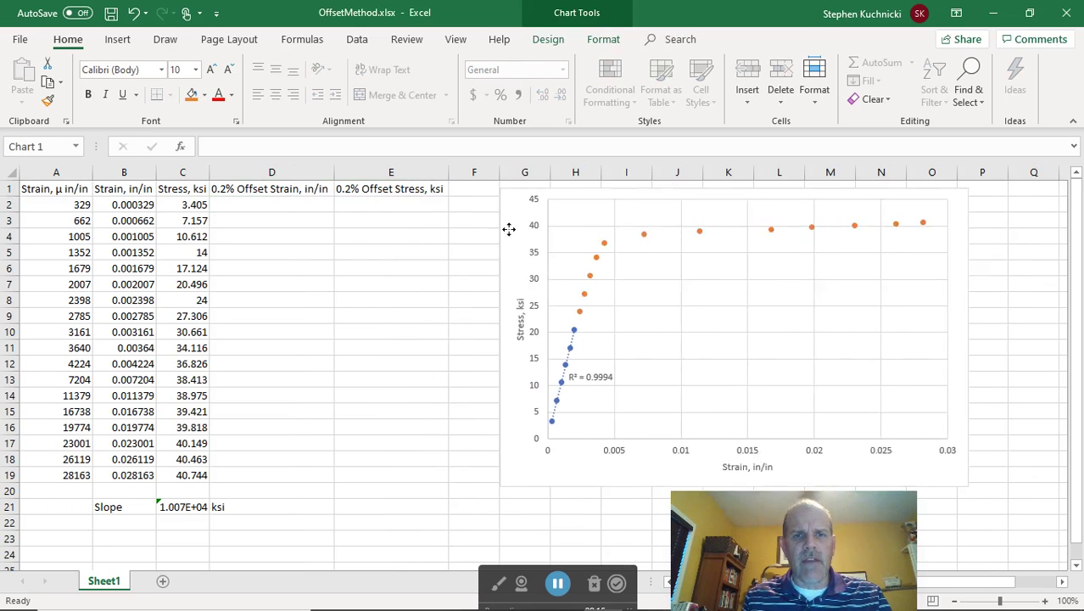
Enter =B2+0.002 in D2 and fill it down to D10, giving 0.002329 to 0.005161.
click(303, 202)
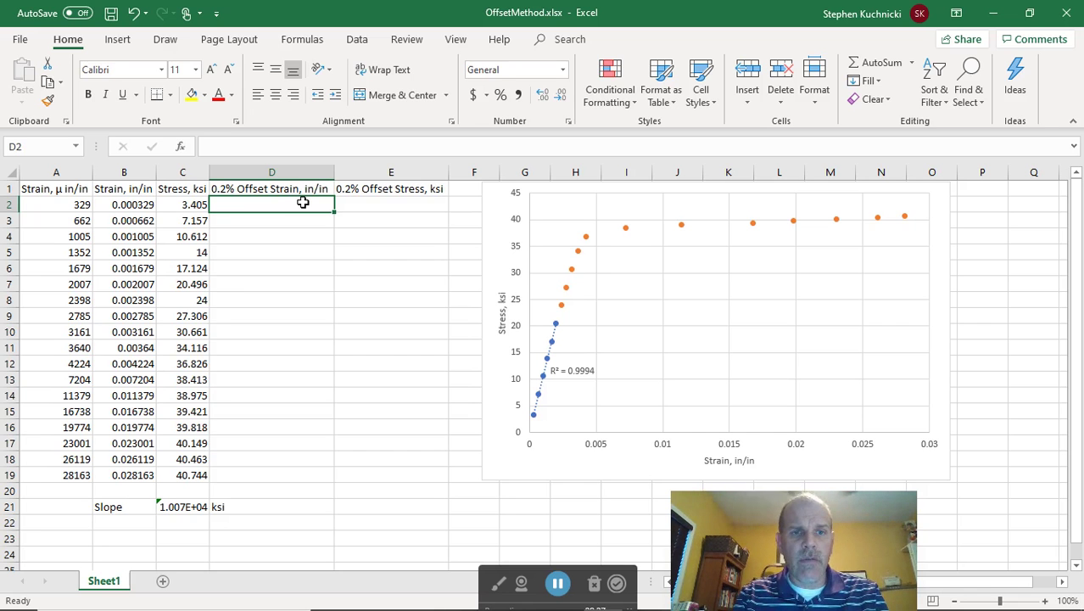
text(=)
key(Left)
key(Left)
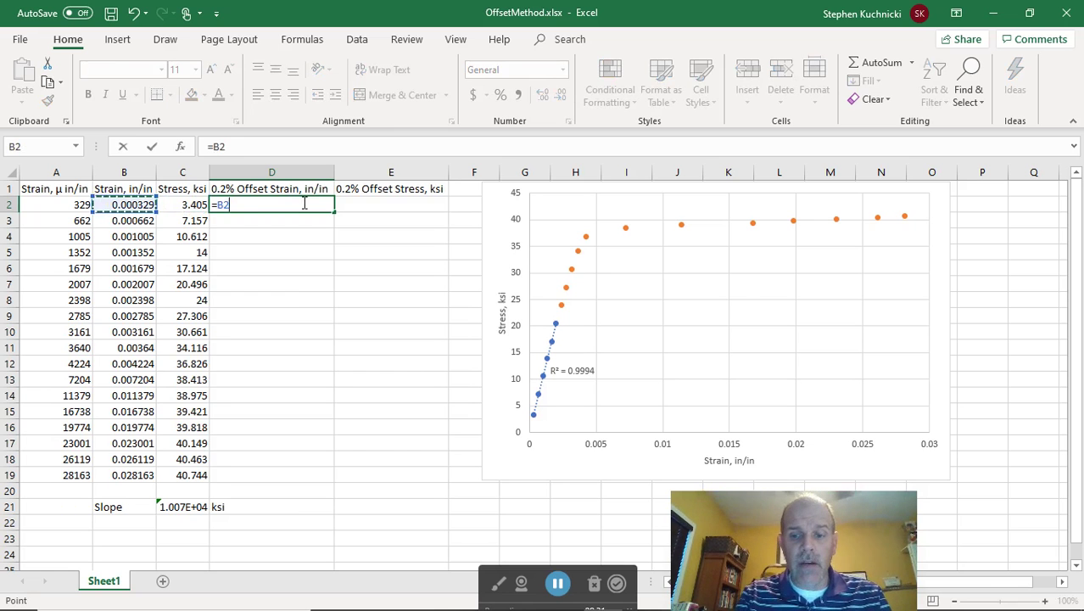
text(+0.002)
key(Return)
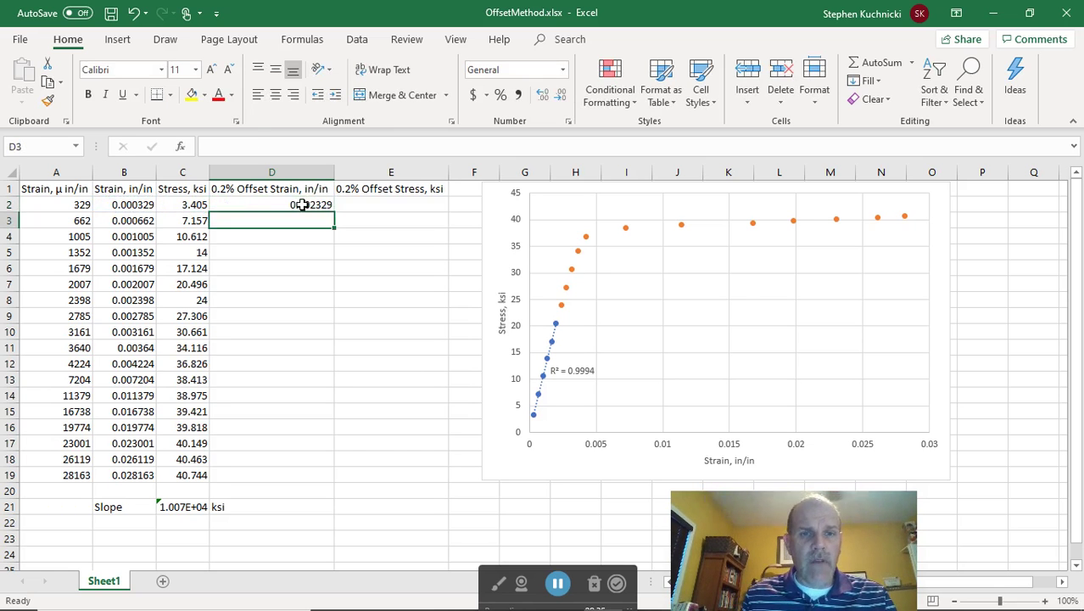
click(300, 206)
drag(333, 212, 334, 330)
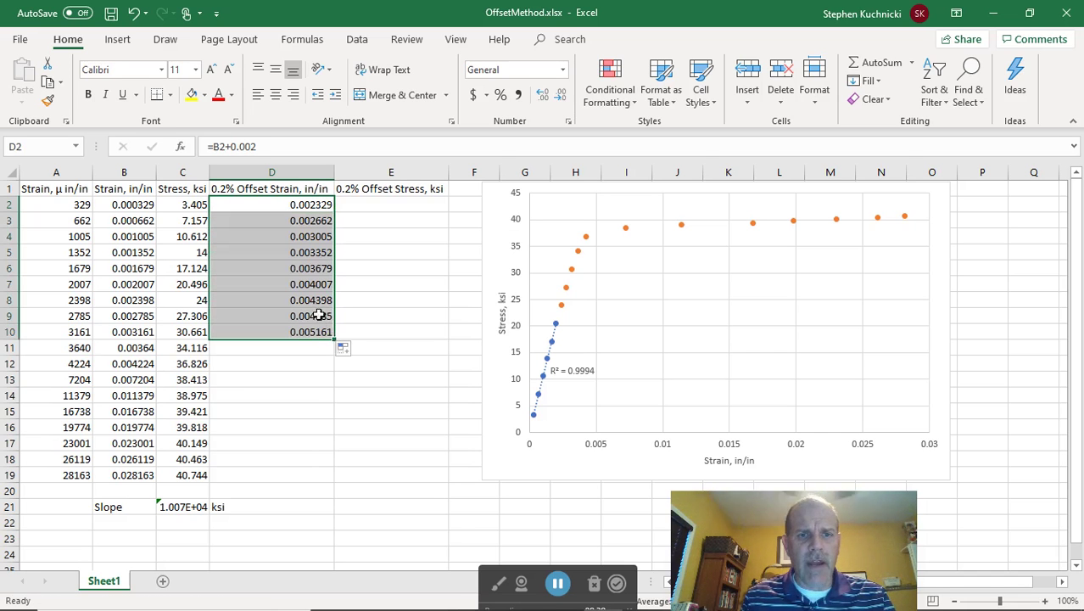
Review the C21 slope, B2 strain and D2 offset formulas before filling E2.
click(362, 209)
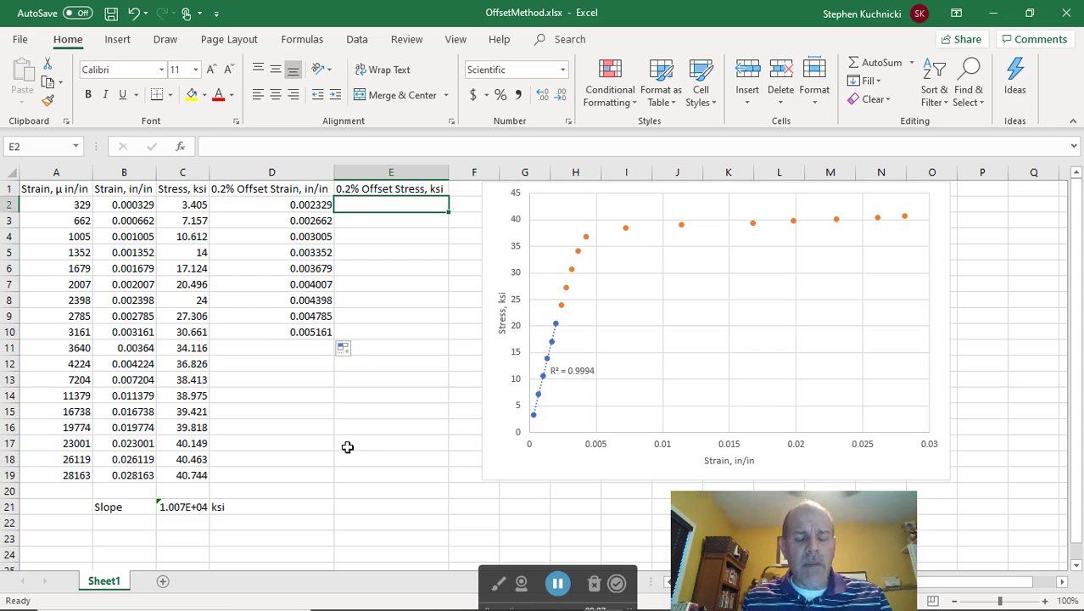
click(181, 507)
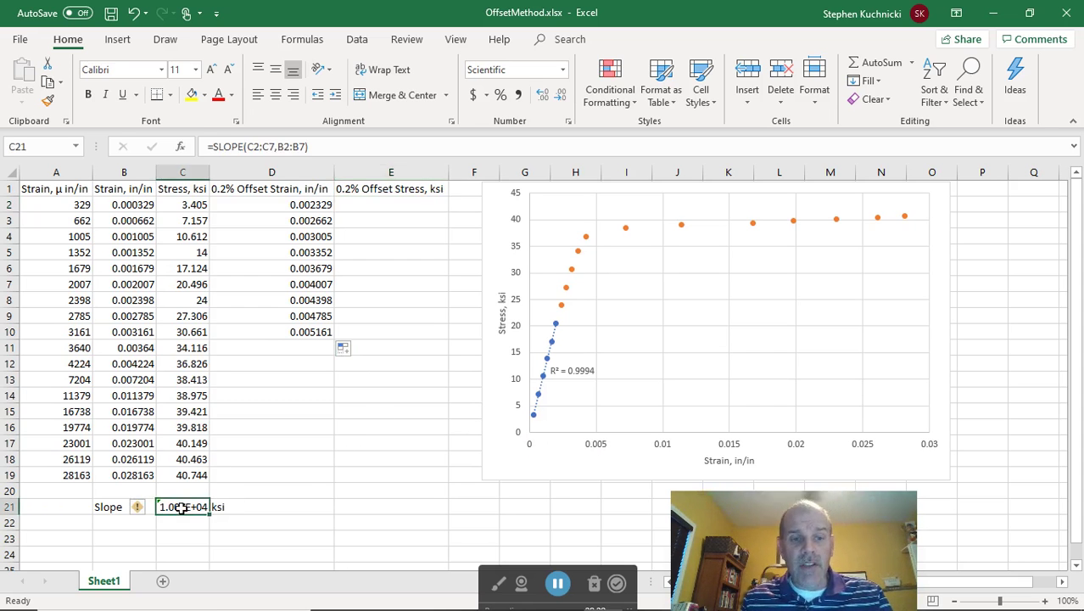
click(353, 206)
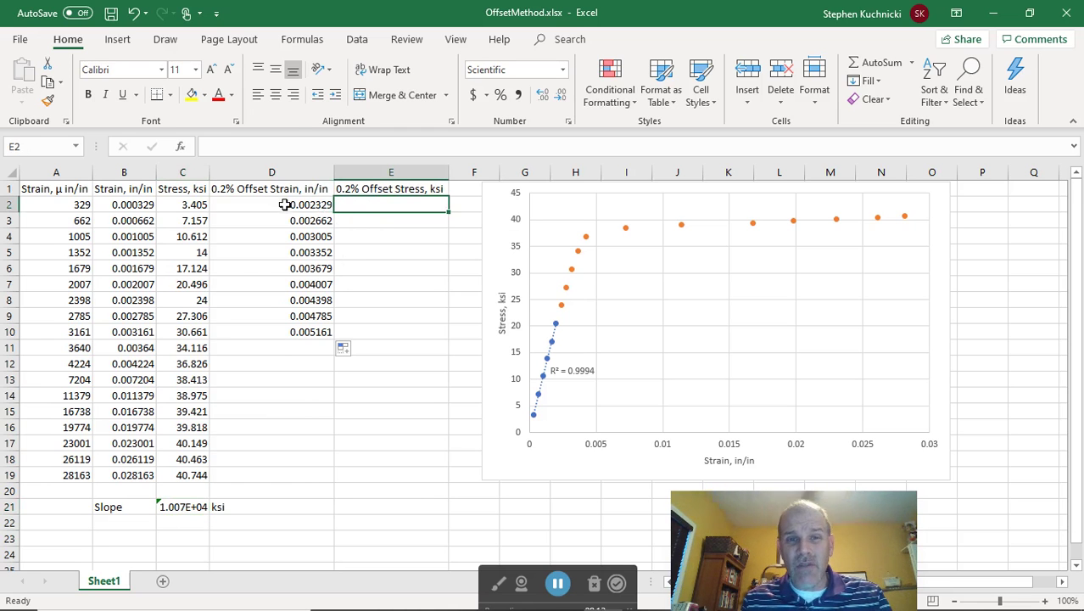
click(135, 206)
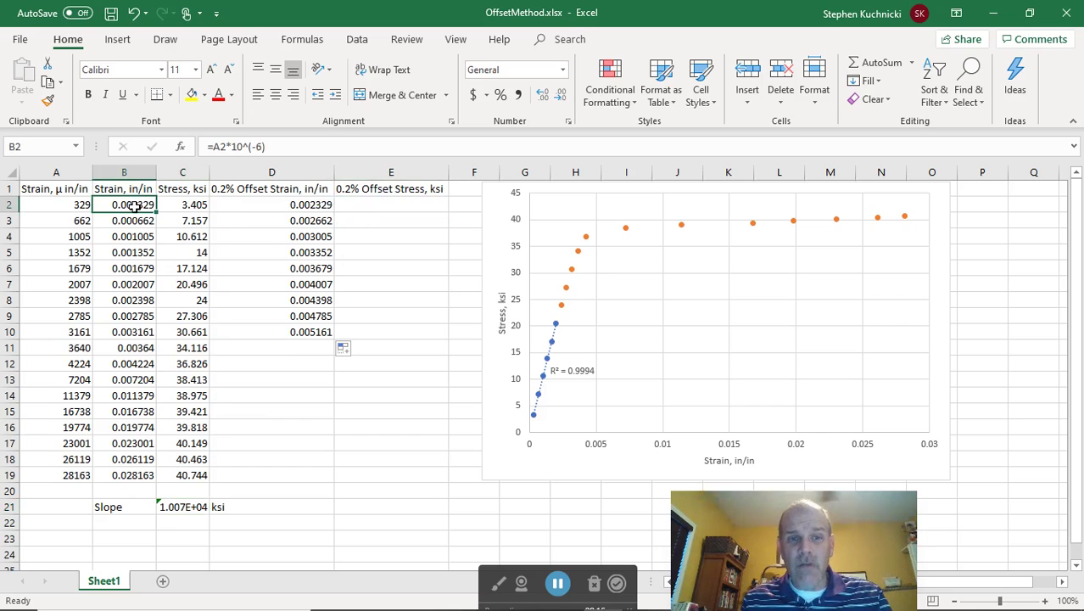
click(298, 206)
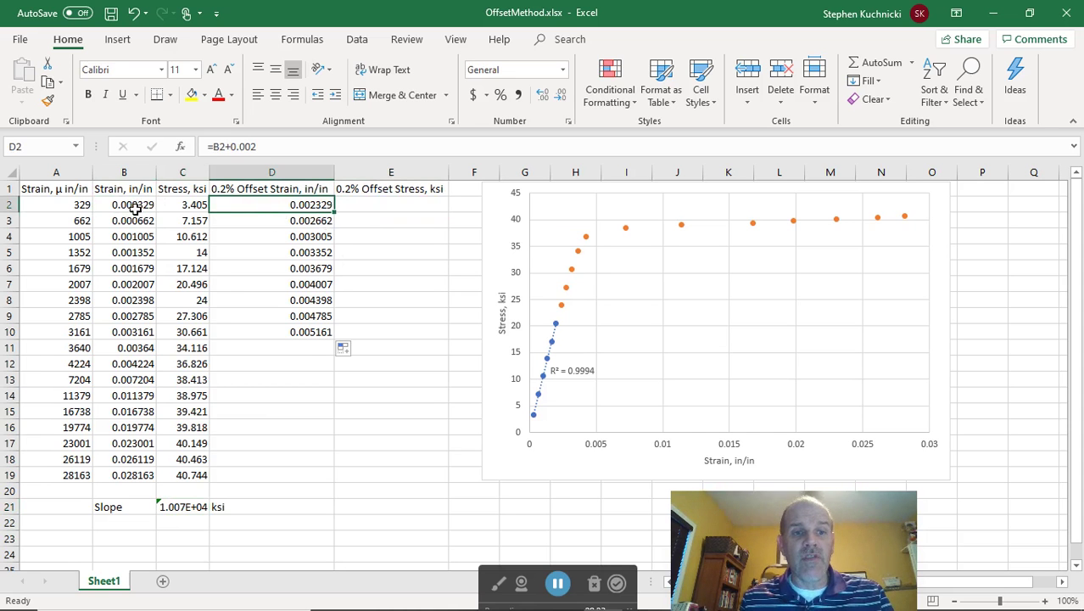
click(351, 203)
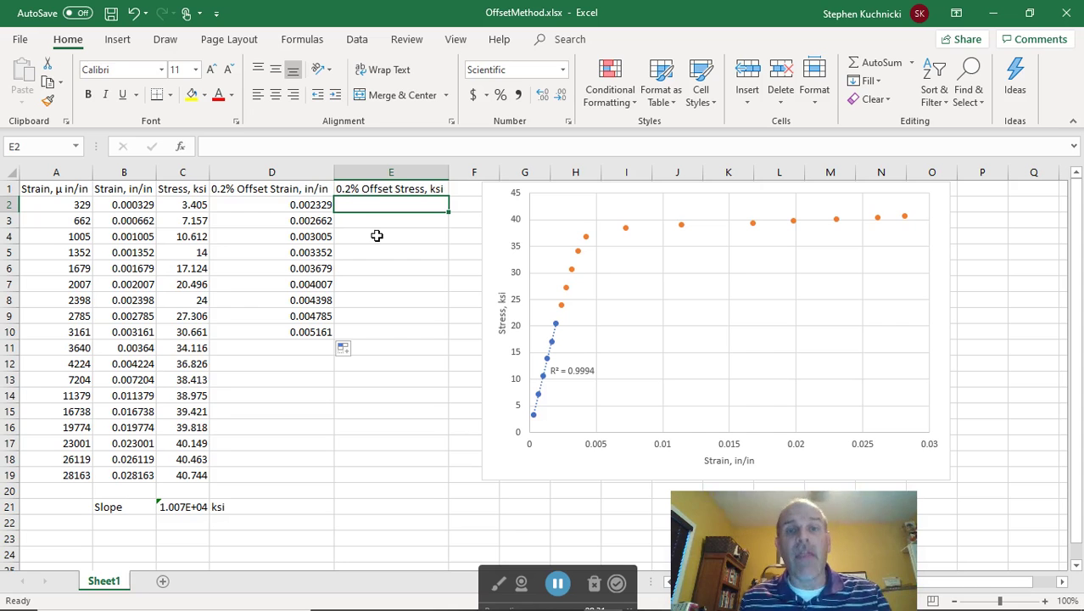
Enter an offset stress formula in E2 using the $C$21 slope and fill it to E10.
text(=)
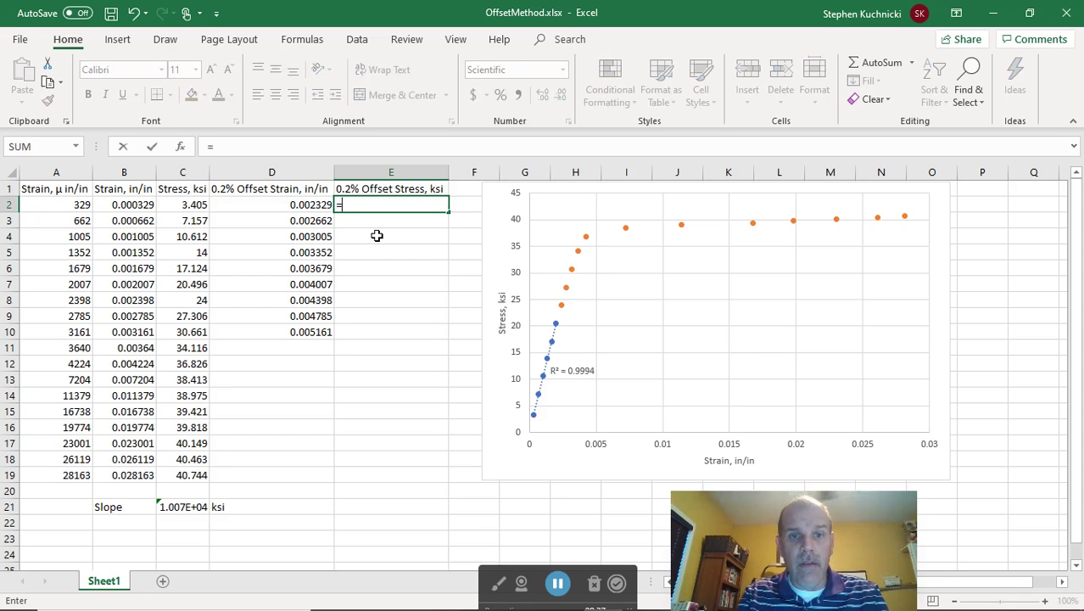
text($C$21*)
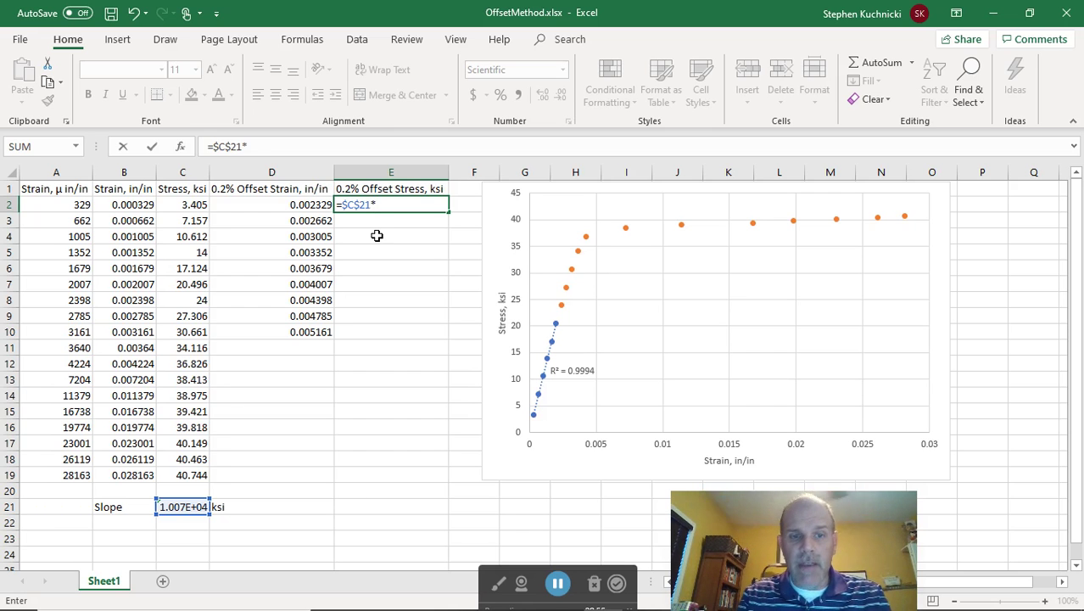
key(Left)
key(Left)
key(Left)
key(Return)
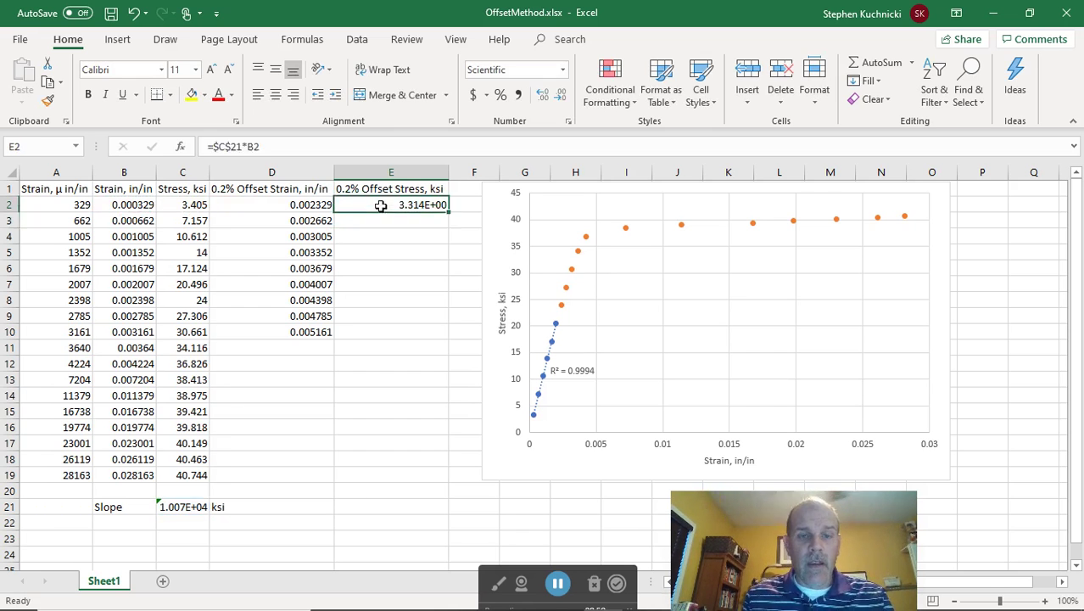
drag(448, 212, 442, 336)
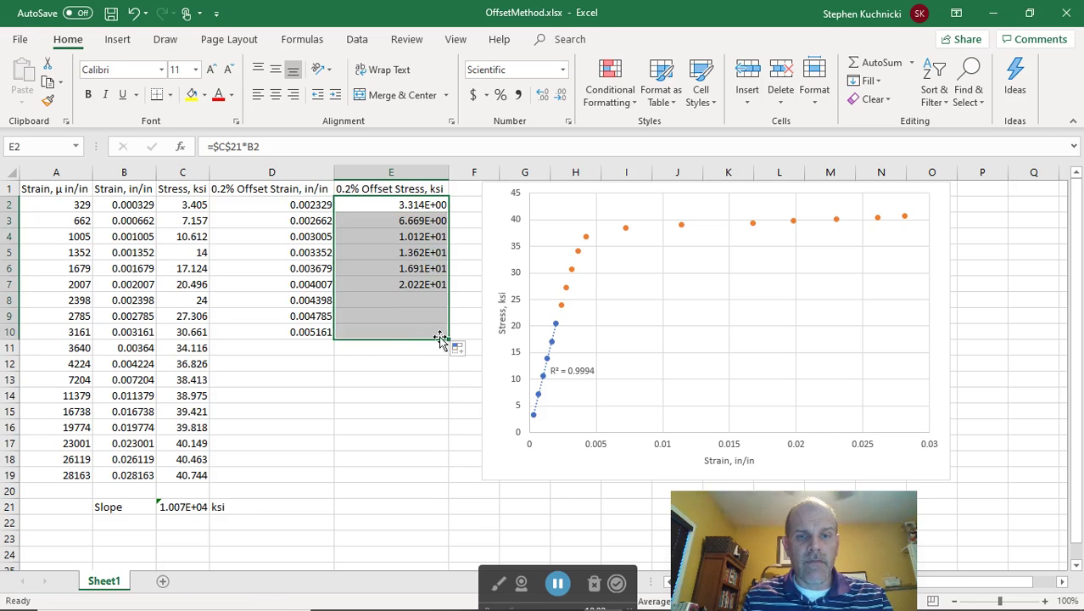
click(386, 349)
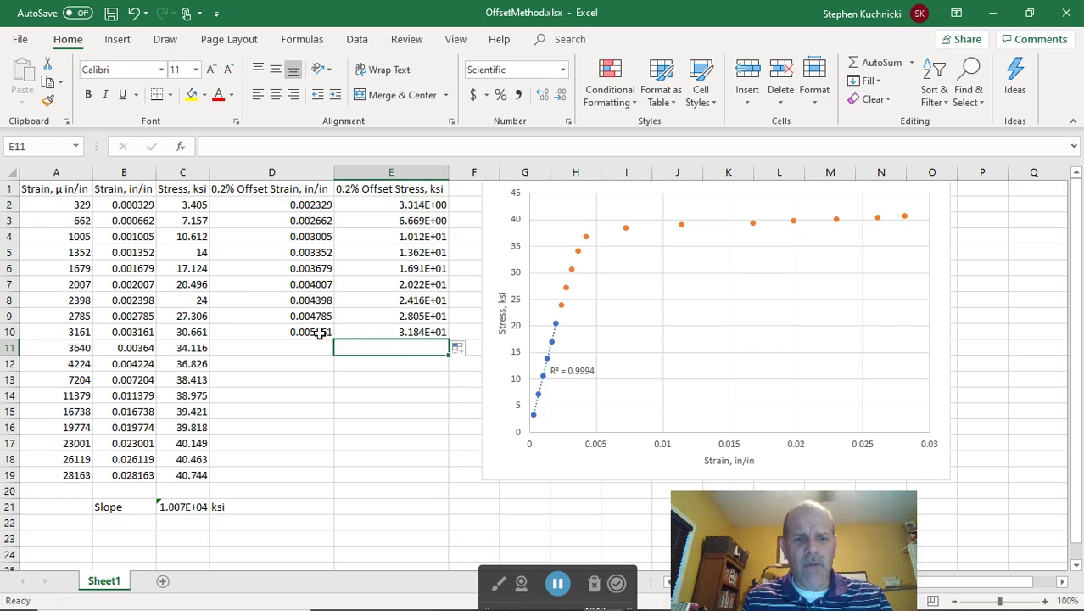
Extend the offset strain and stress formulas in columns D and E through row 12.
mouse_move(296, 333)
mouse_down()
mouse_move(399, 332)
mouse_move(445, 357)
mouse_move(438, 381)
mouse_up()
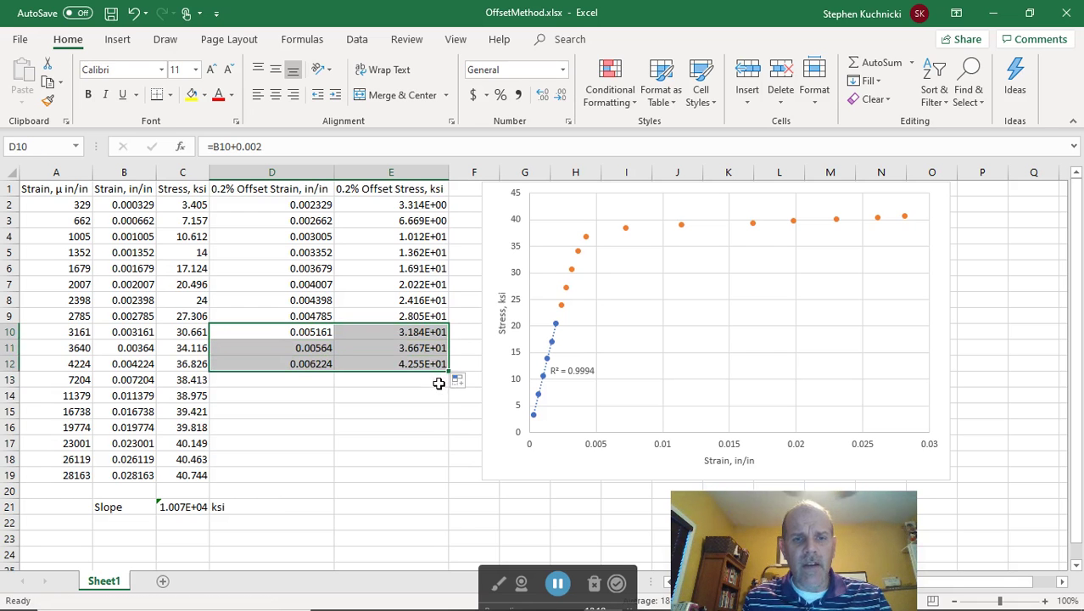
drag(448, 371, 457, 395)
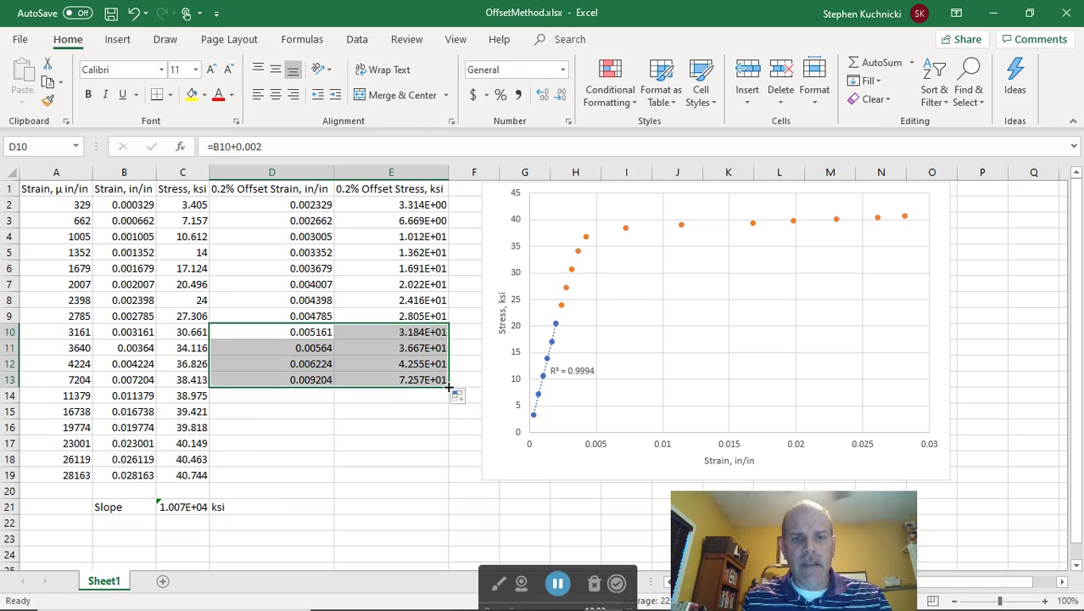
drag(449, 387, 448, 373)
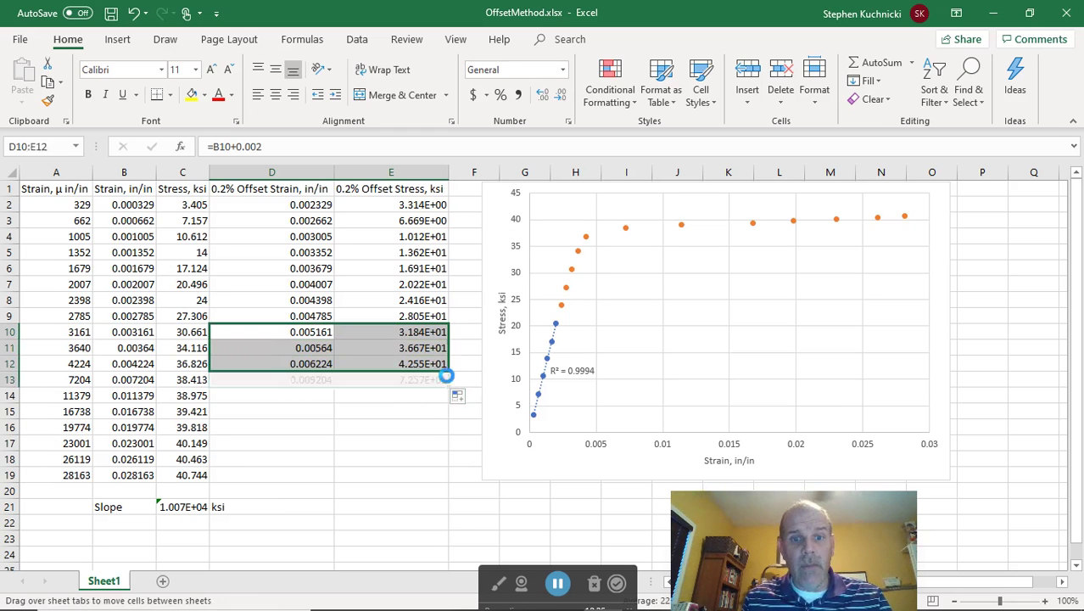
click(404, 382)
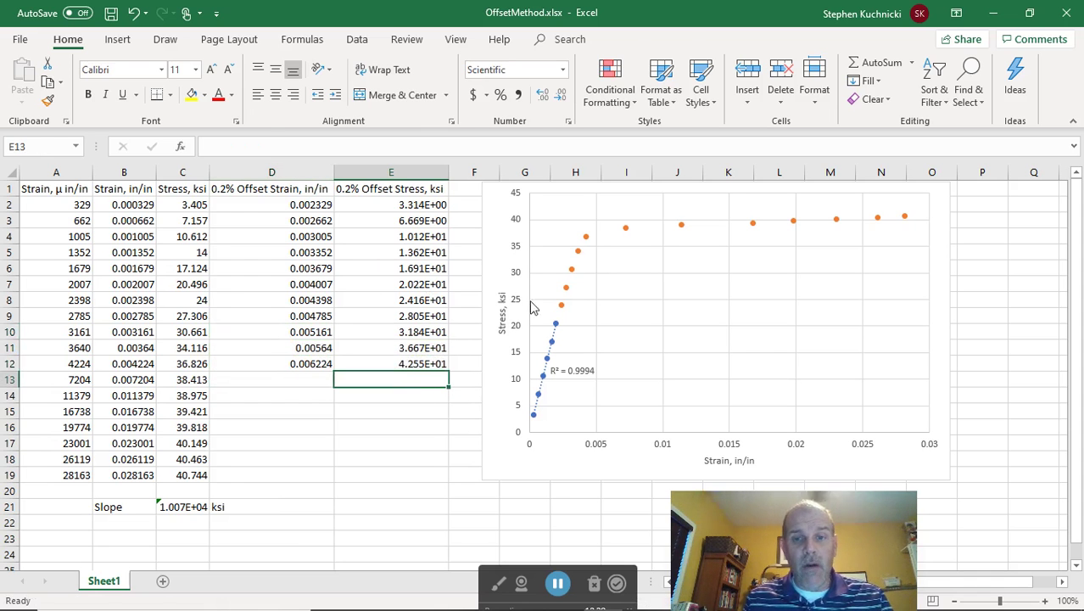
Add a new chart series named '0.2% Offset' with X values from D2:D12.
right_click(625, 348)
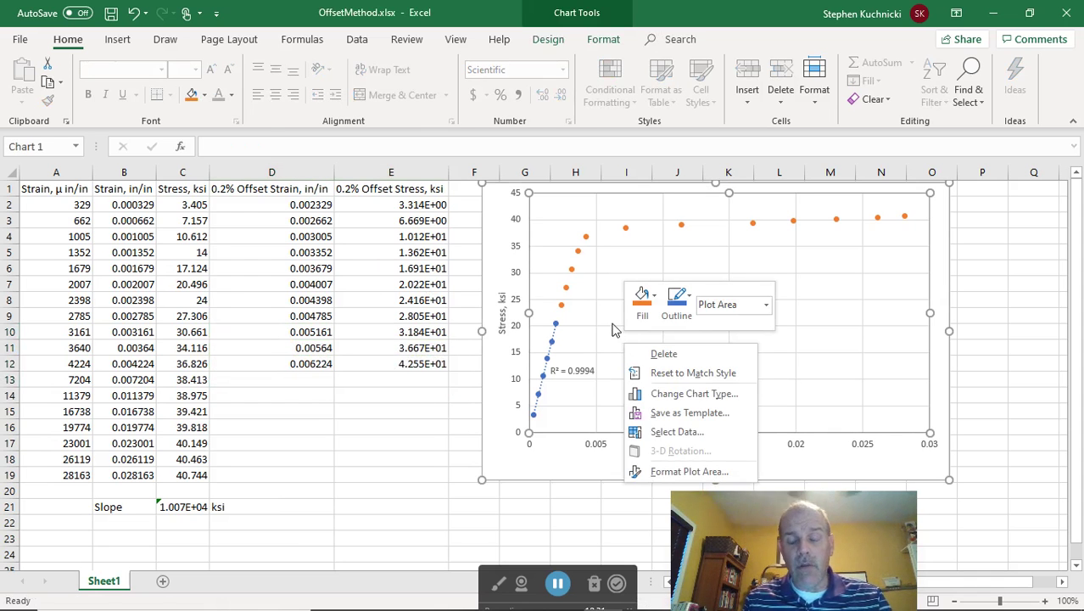
click(675, 432)
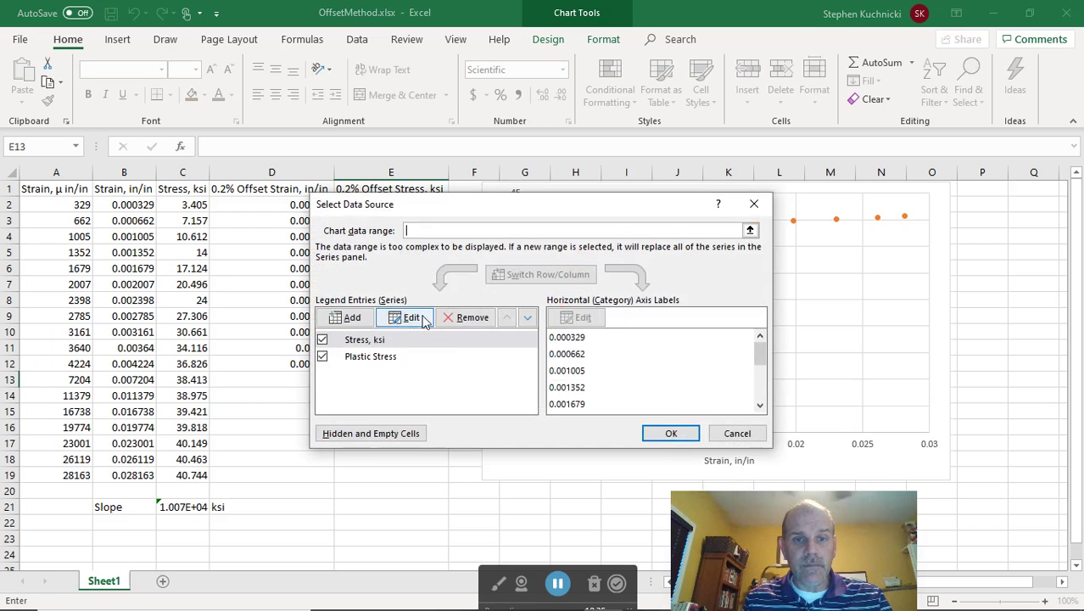
click(350, 317)
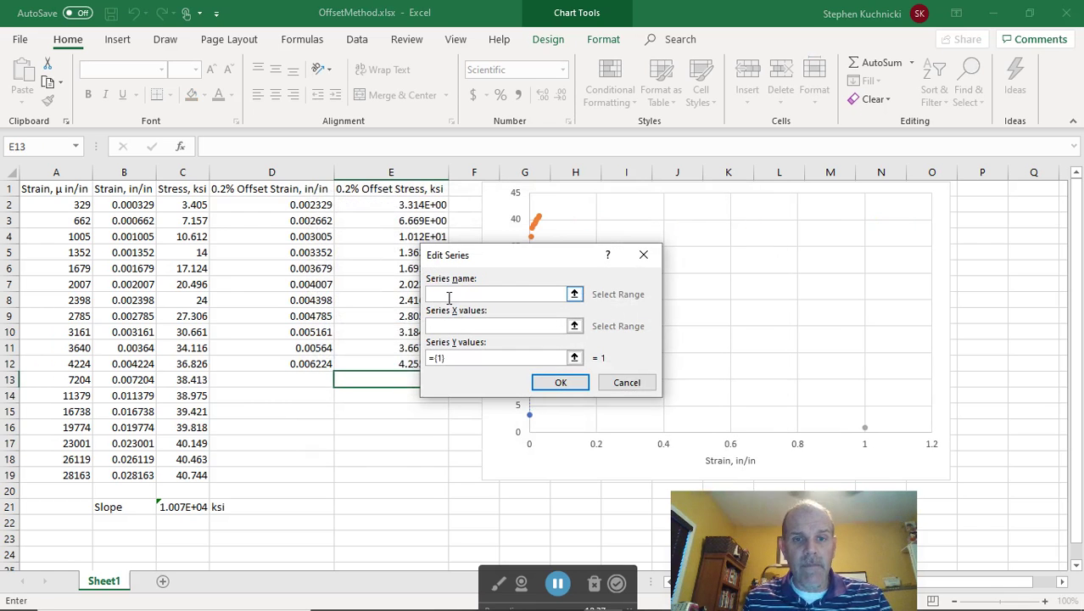
text(0.2% Offset)
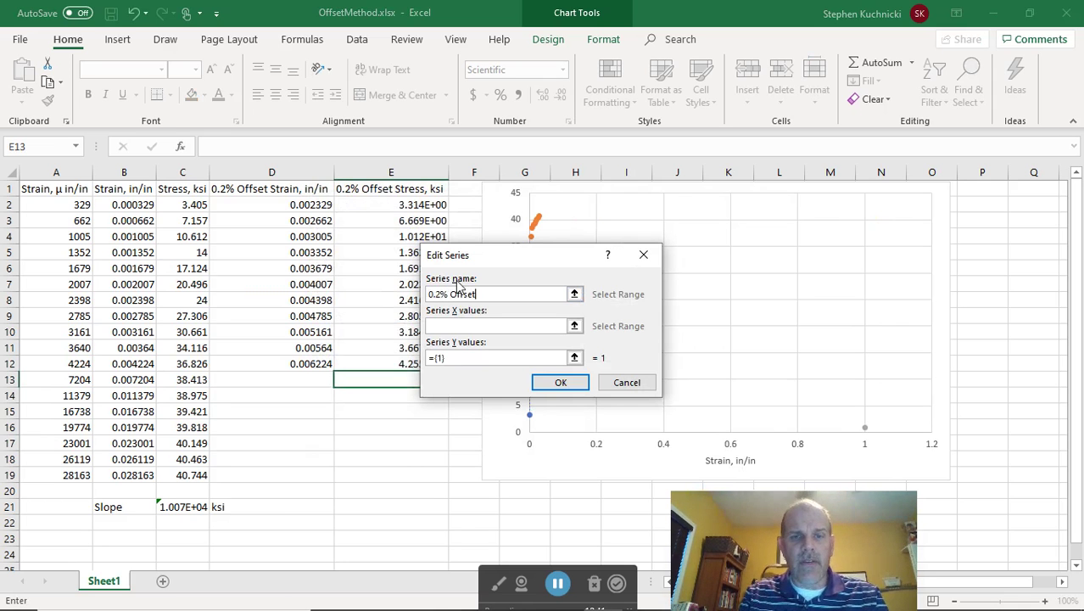
click(496, 326)
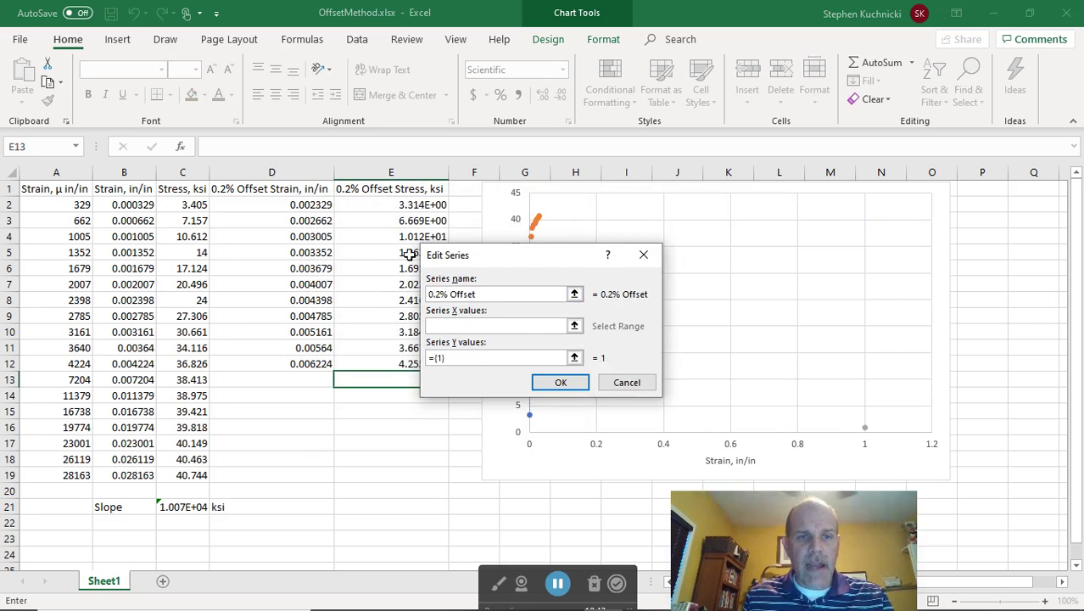
click(301, 211)
drag(301, 211, 301, 363)
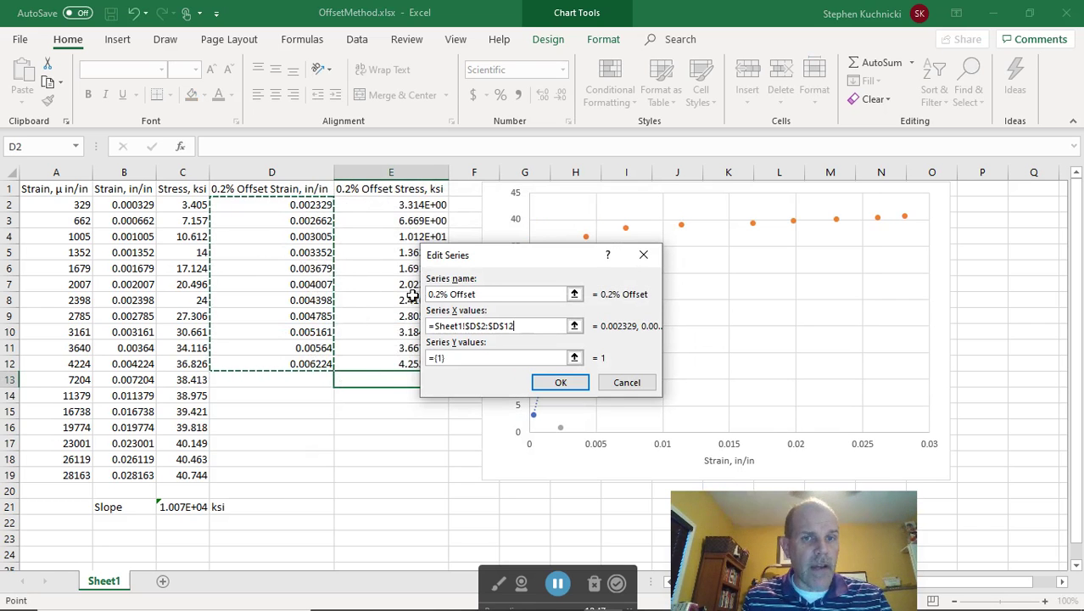
Set the series Y values to E2:E12, fixing the formula error, and confirm it.
click(469, 359)
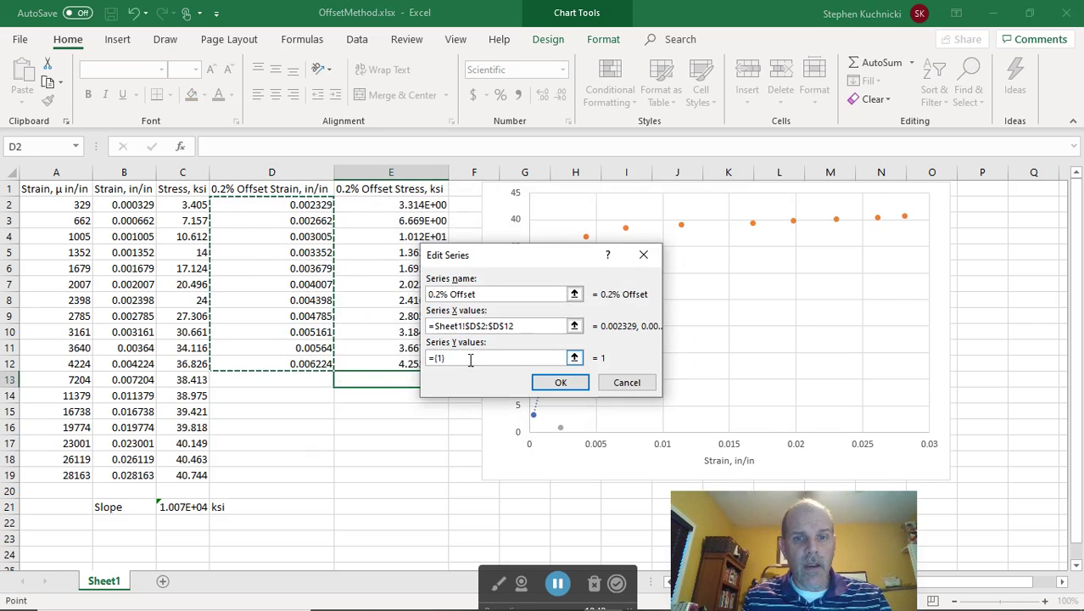
click(576, 359)
text(+)
drag(416, 206, 434, 364)
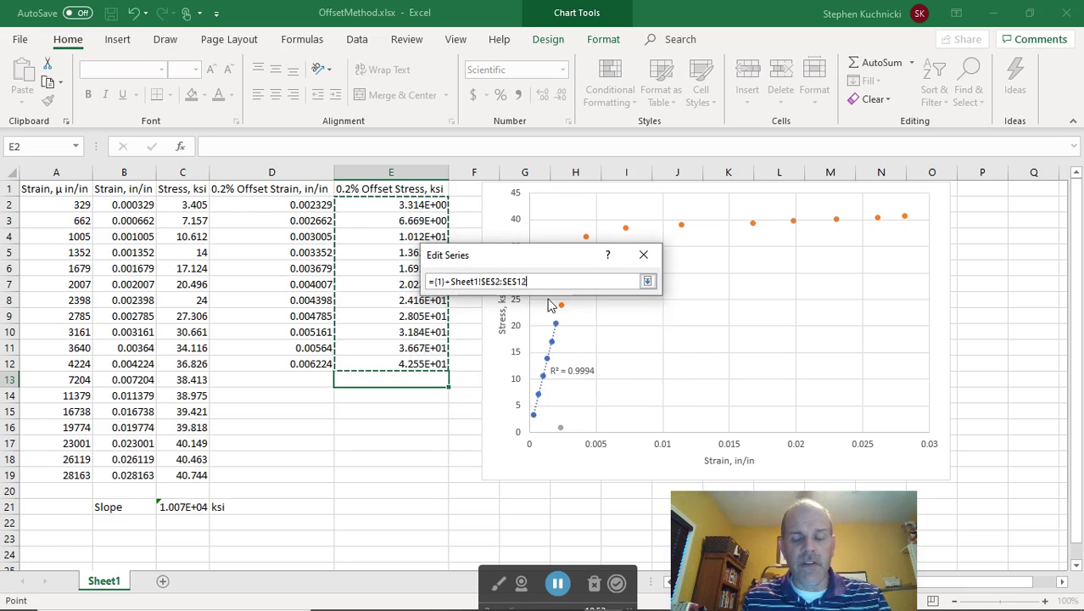
key(Return)
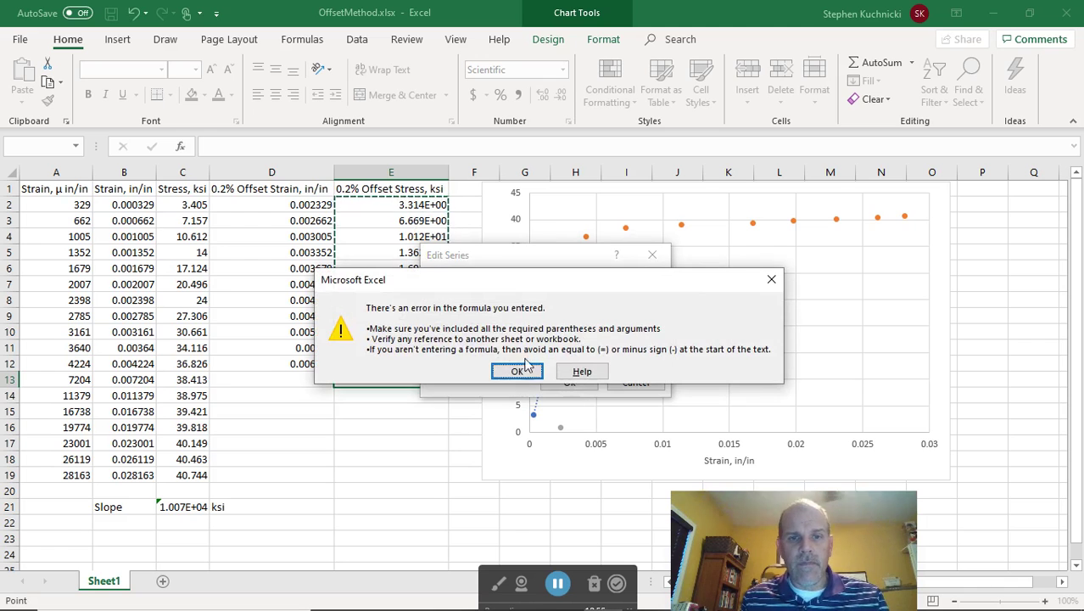
click(519, 372)
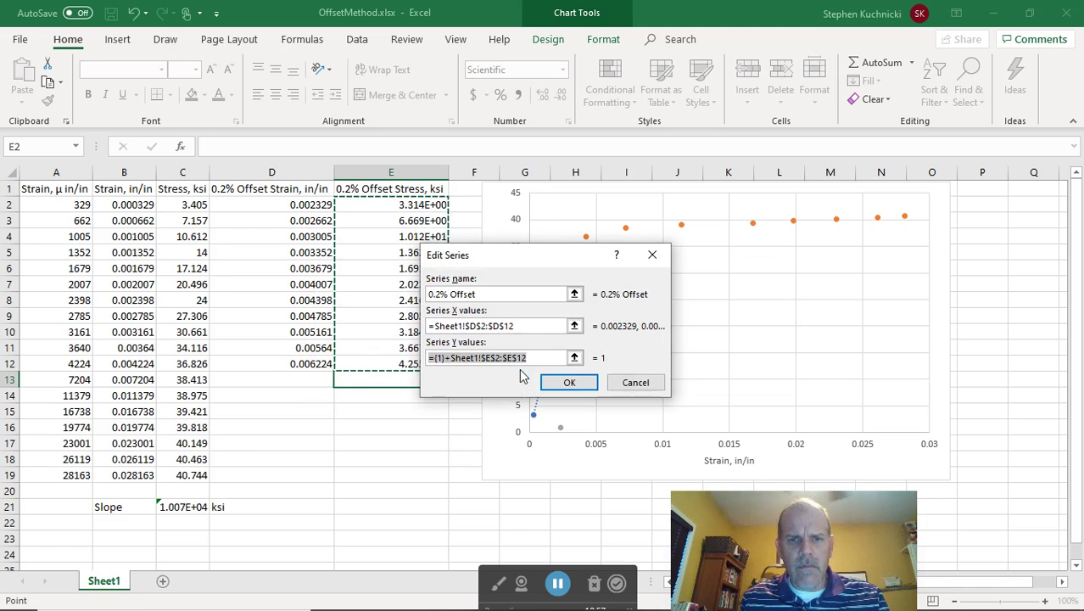
click(443, 357)
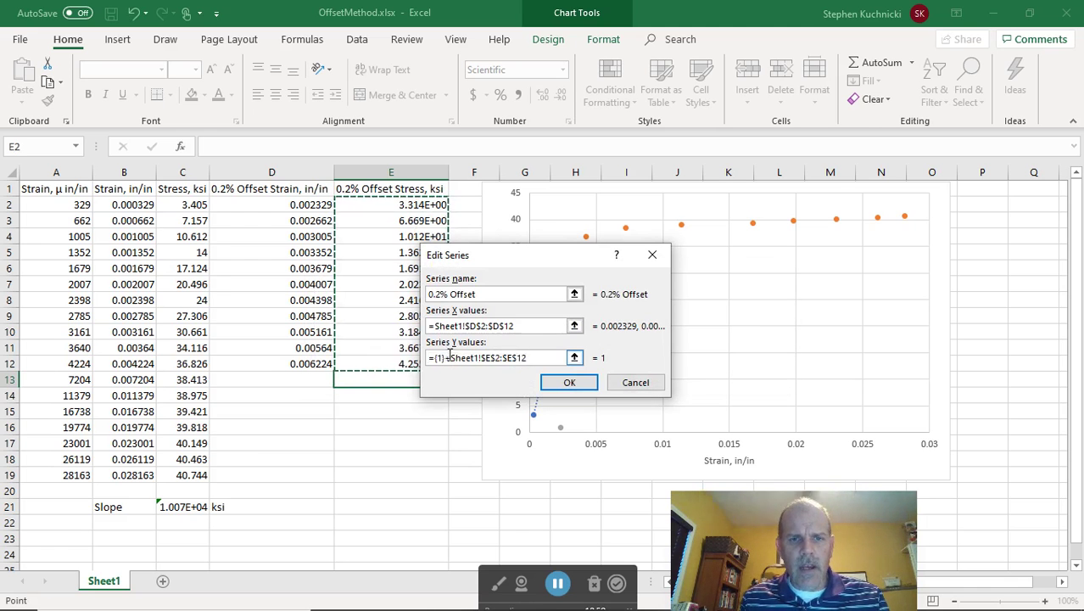
key(BackSpace)
key(BackSpace)
key(BackSpace)
key(BackSpace)
key(Return)
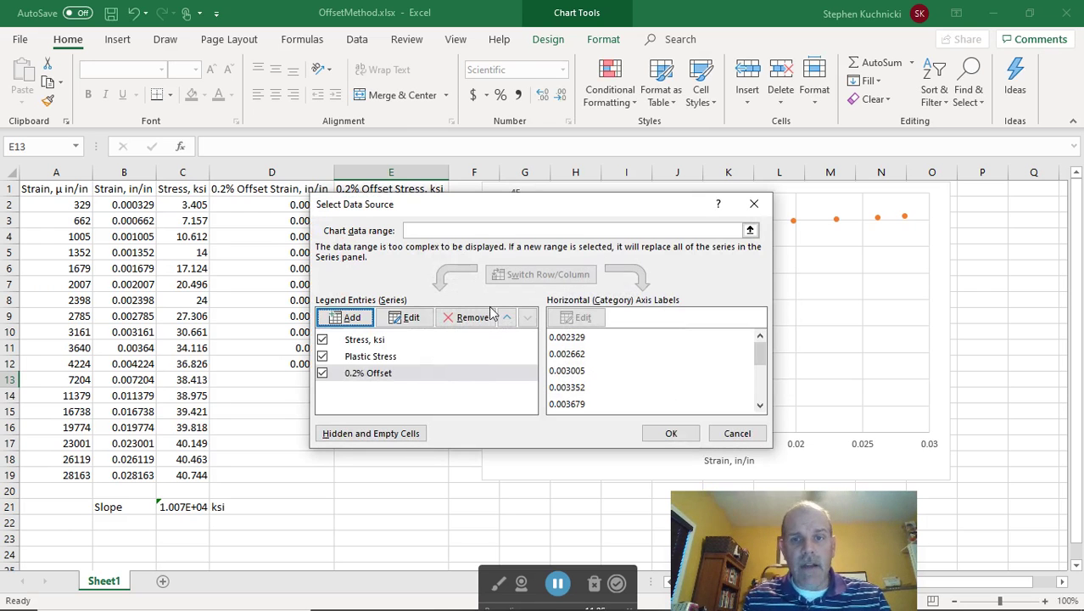
click(659, 434)
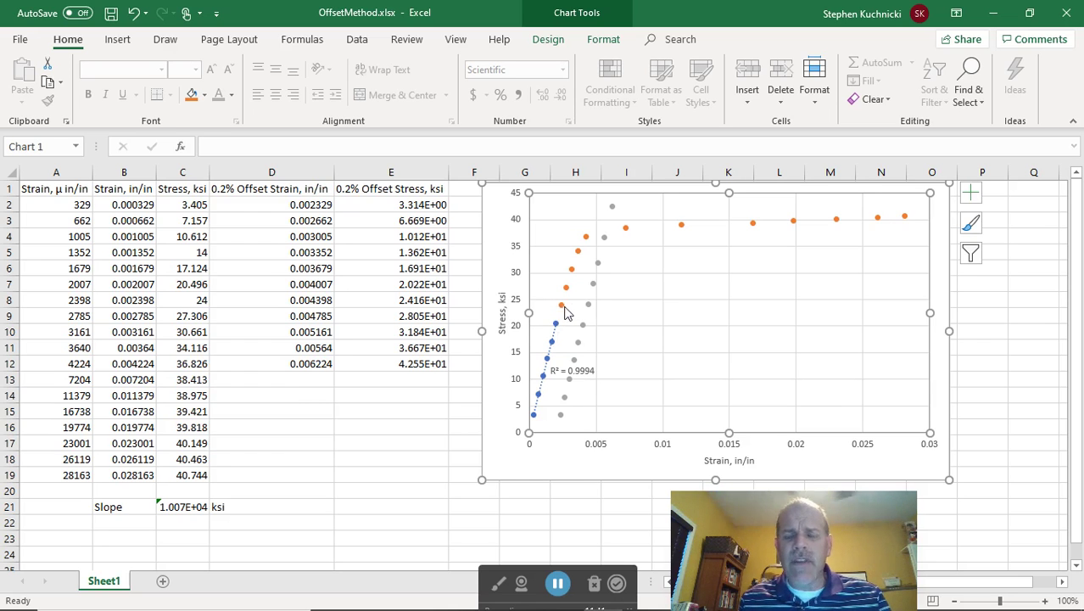
Format the 0.2% Offset series with a solid line and markers set to None.
right_click(597, 268)
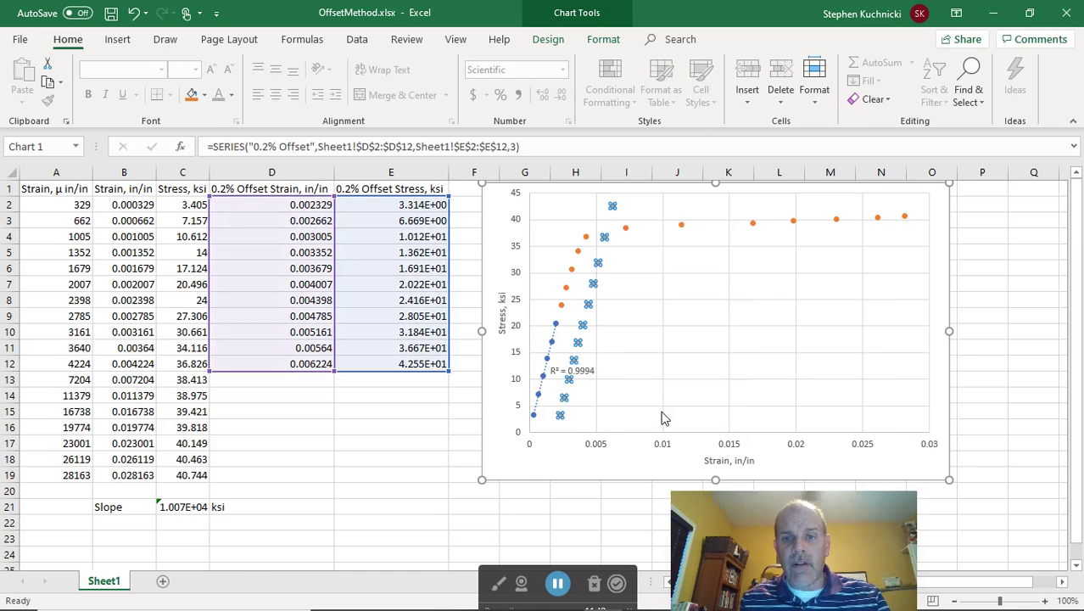
click(664, 409)
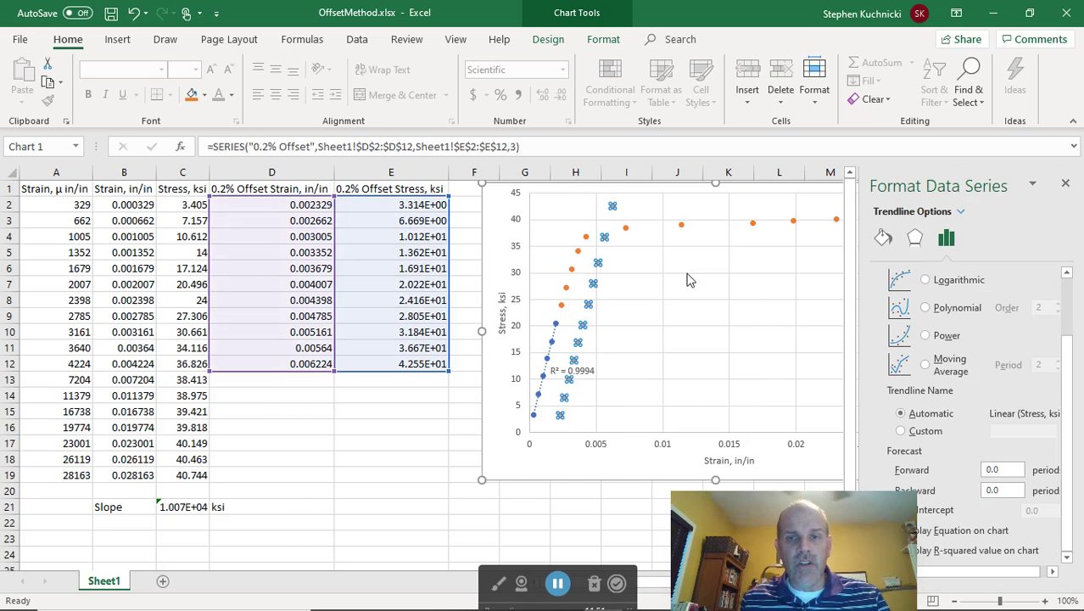
click(884, 239)
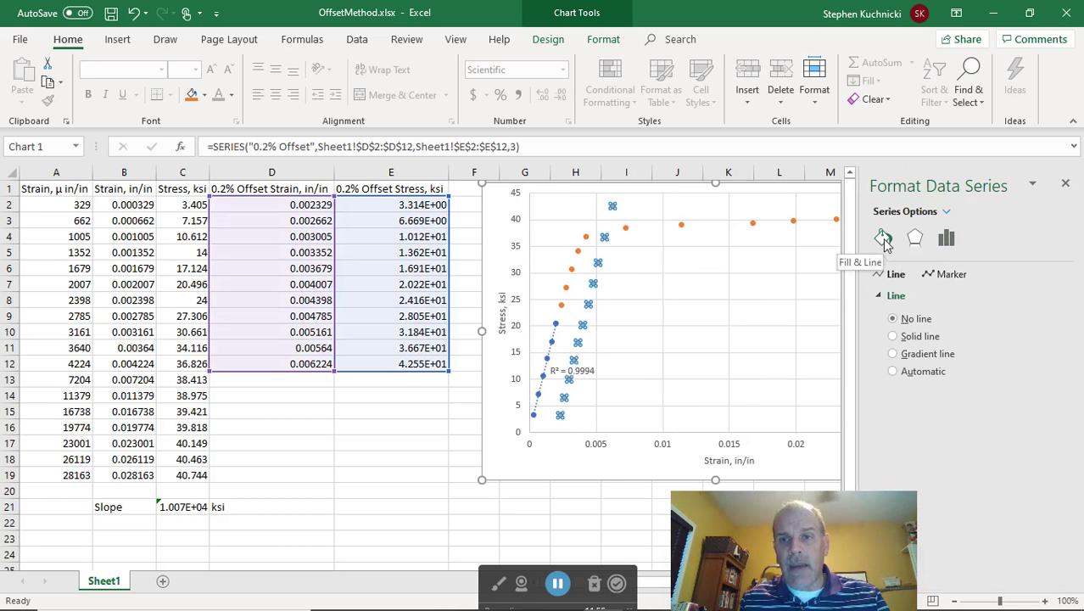
click(893, 335)
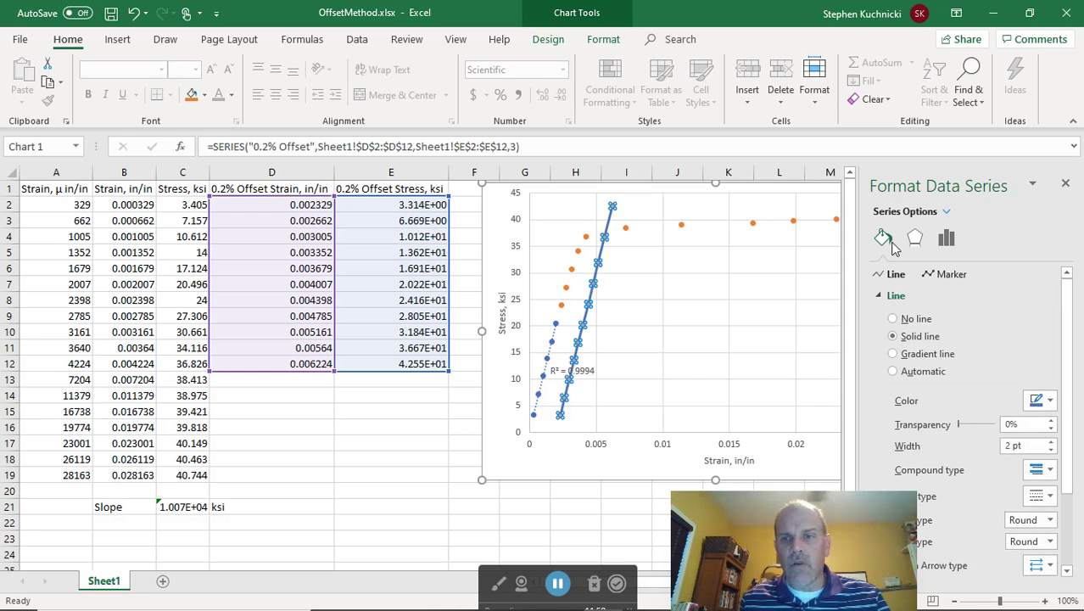
click(941, 274)
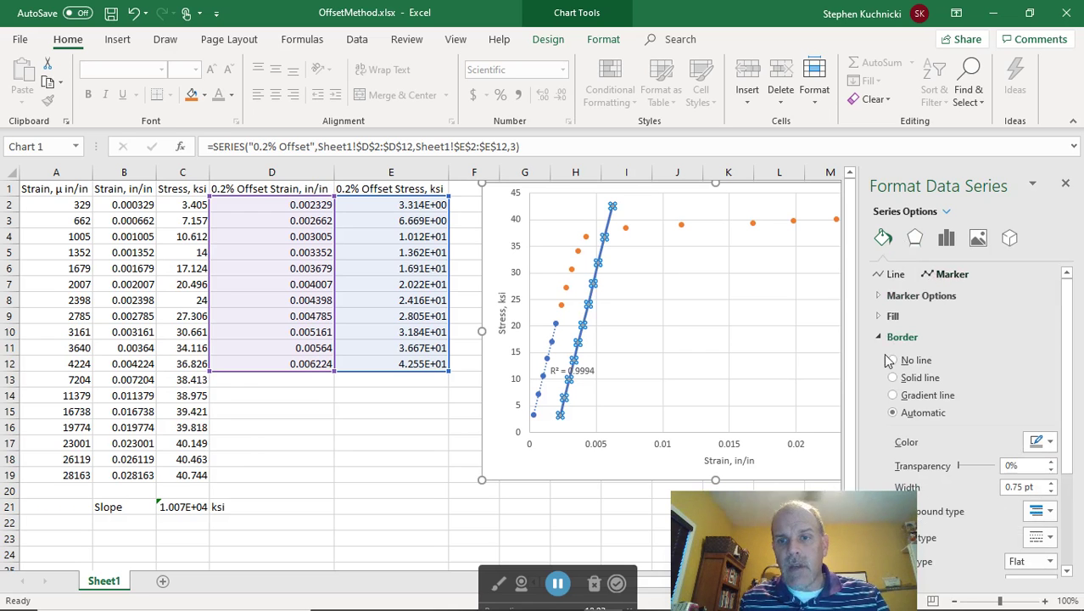
click(886, 296)
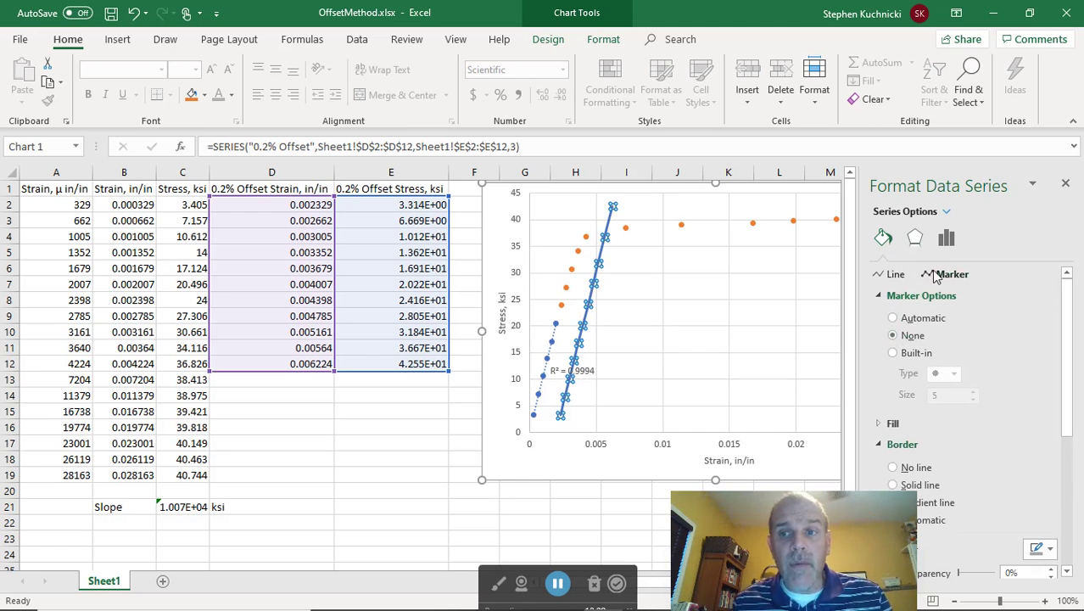
click(1065, 183)
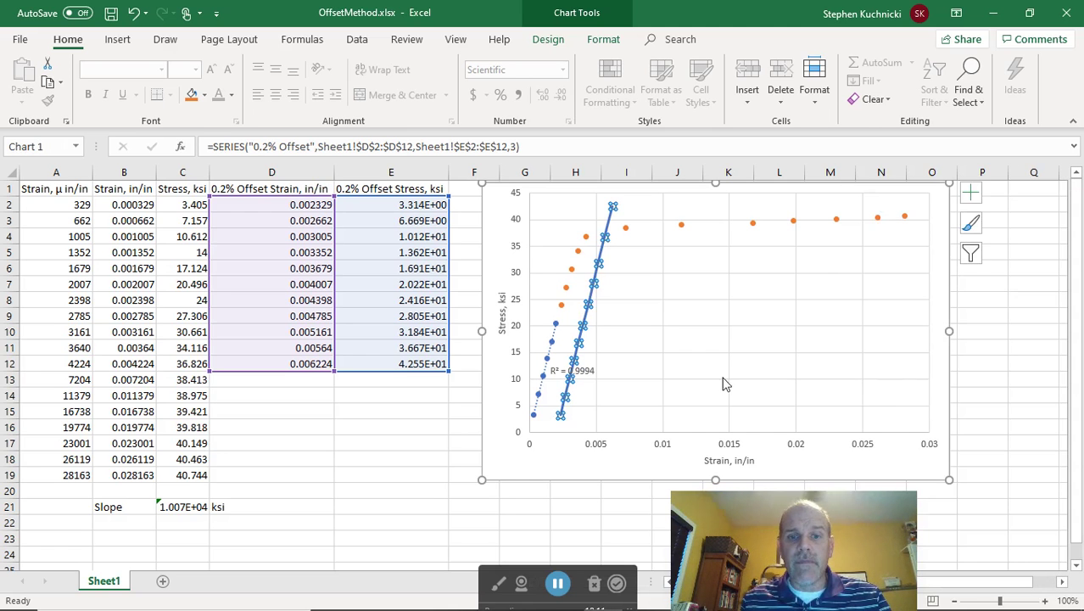
Drag the R² = 0.9994 label to the right of the offset line, clear of the elastic points.
click(430, 417)
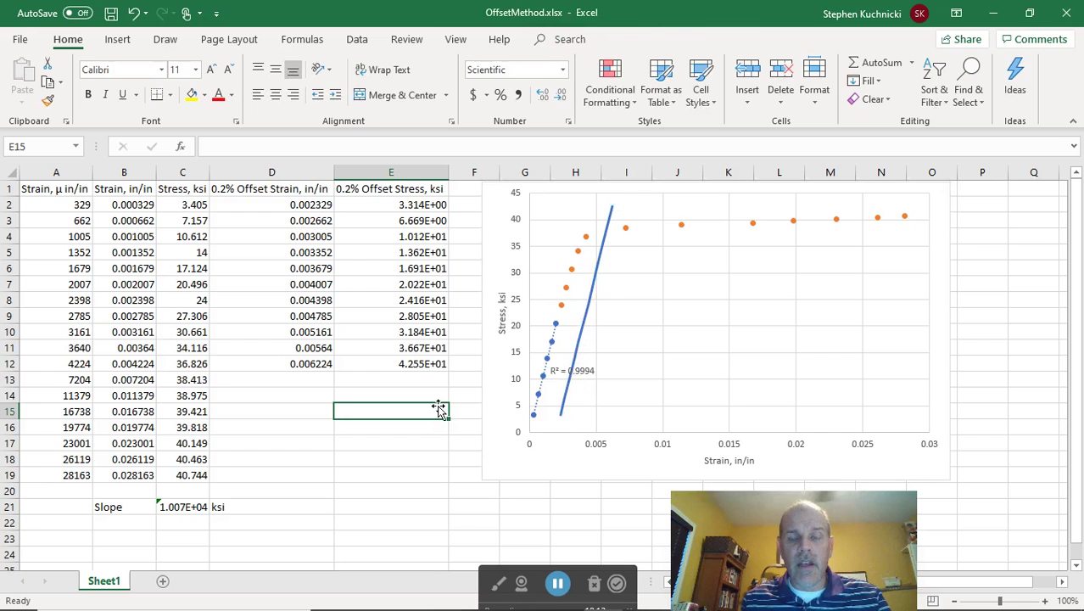
click(578, 370)
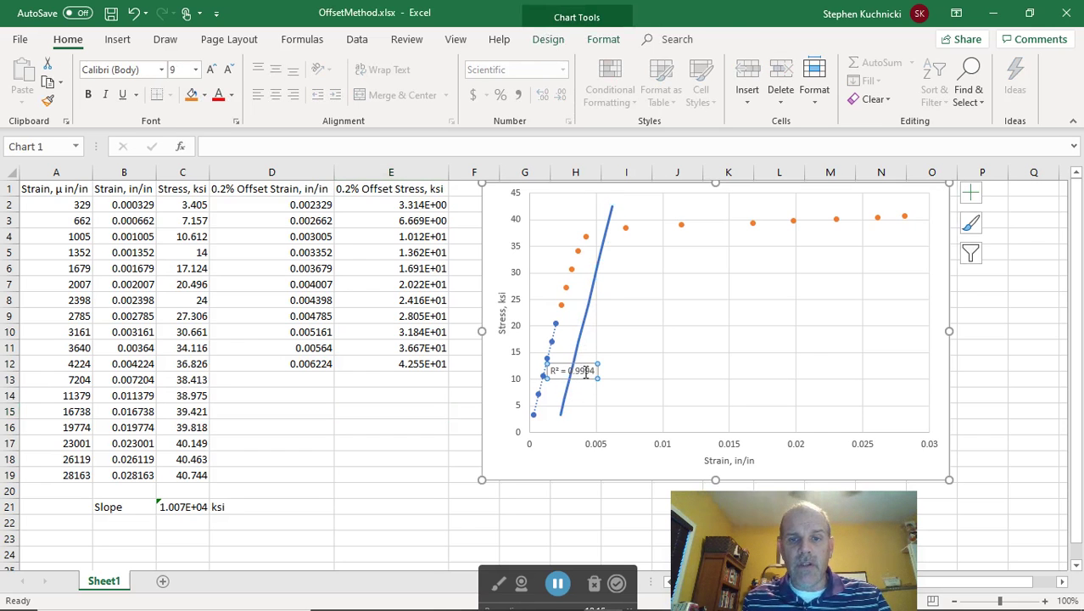
mouse_move(580, 374)
mouse_down()
mouse_move(585, 399)
mouse_move(634, 357)
mouse_up()
click(503, 413)
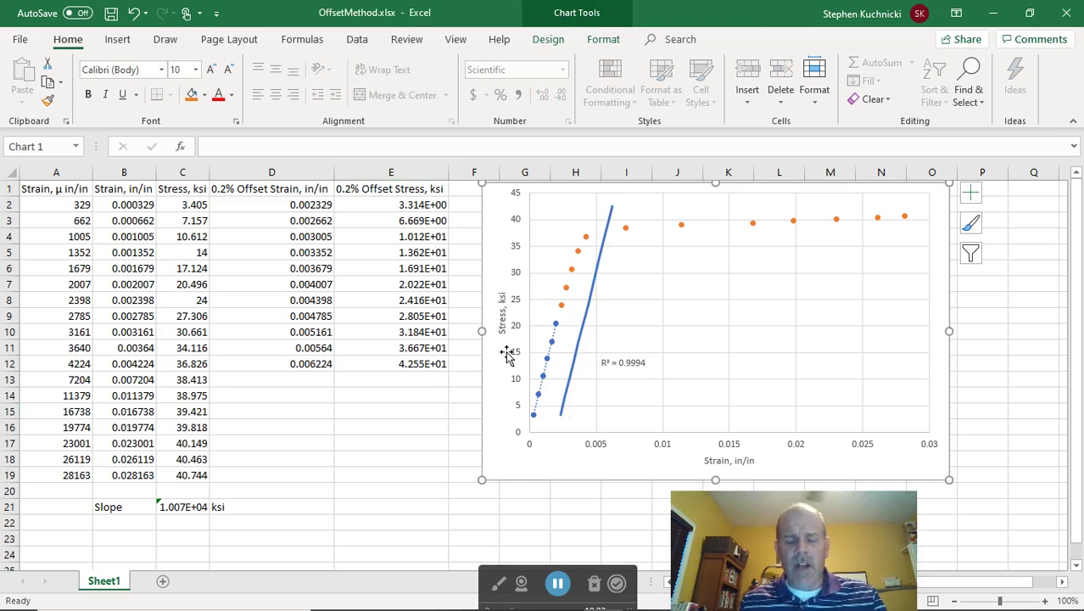